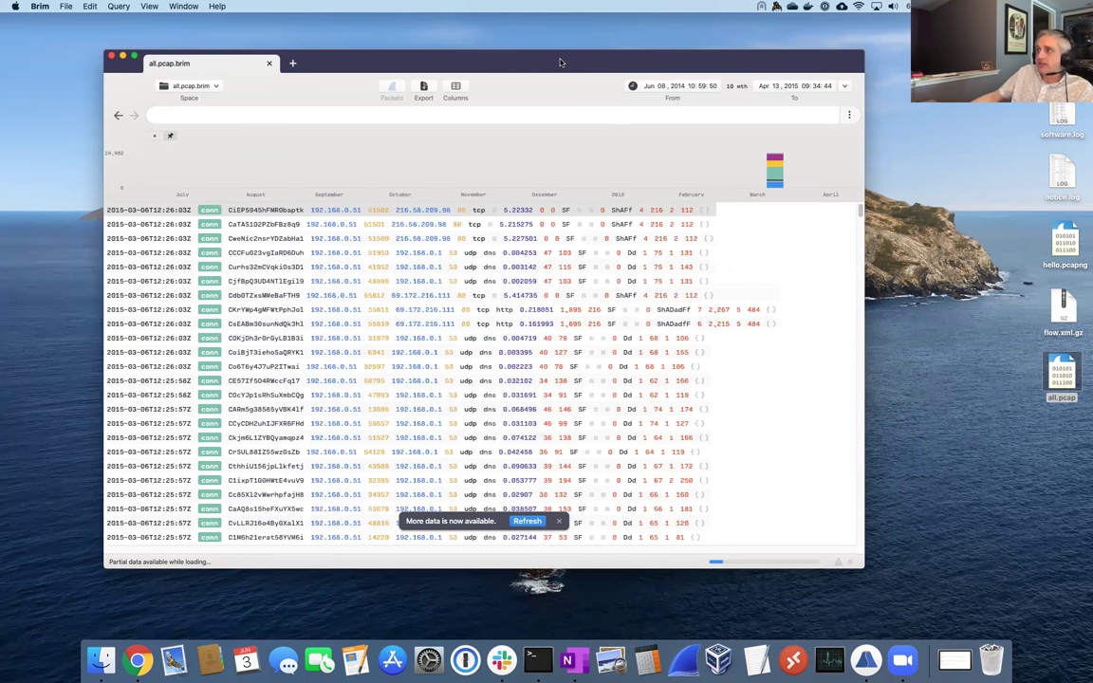
- Search the capture's logs for mozilla and look across the columns of the matching records
drag(563, 64, 566, 65)
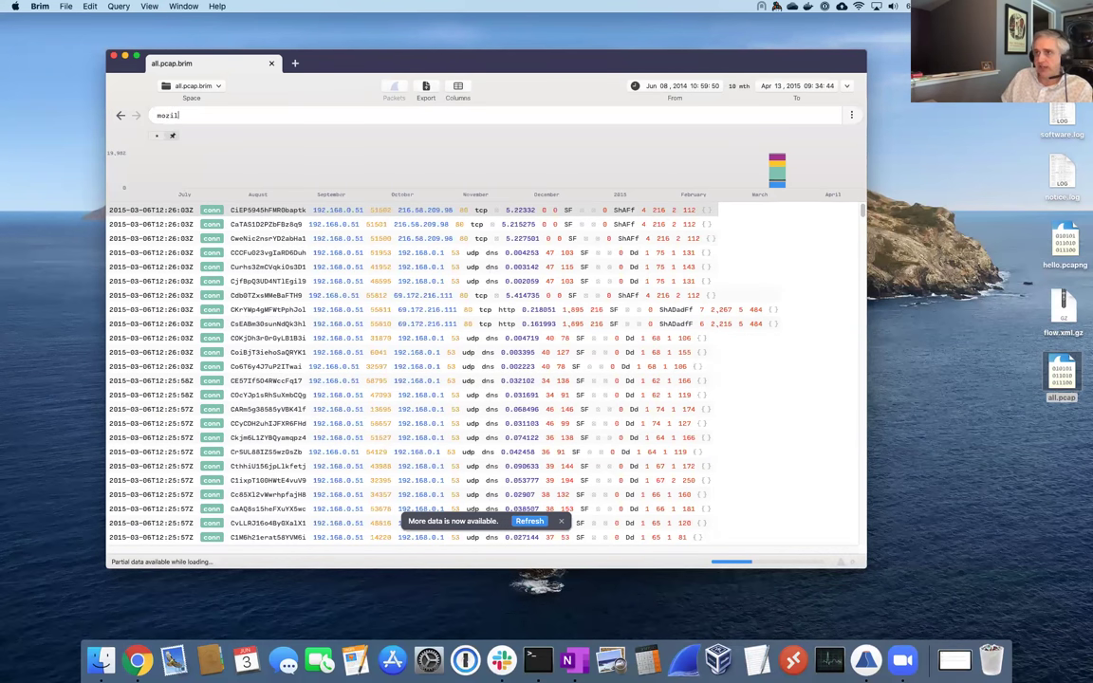
text(la)
key(Return)
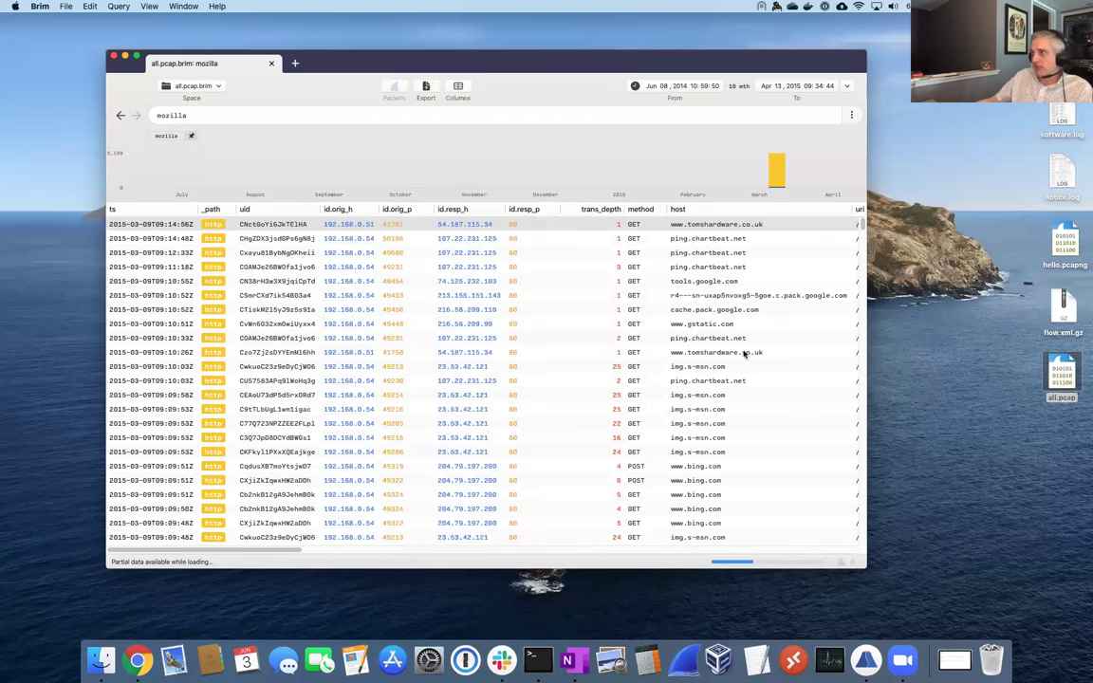
scroll(347, 550, right, 2)
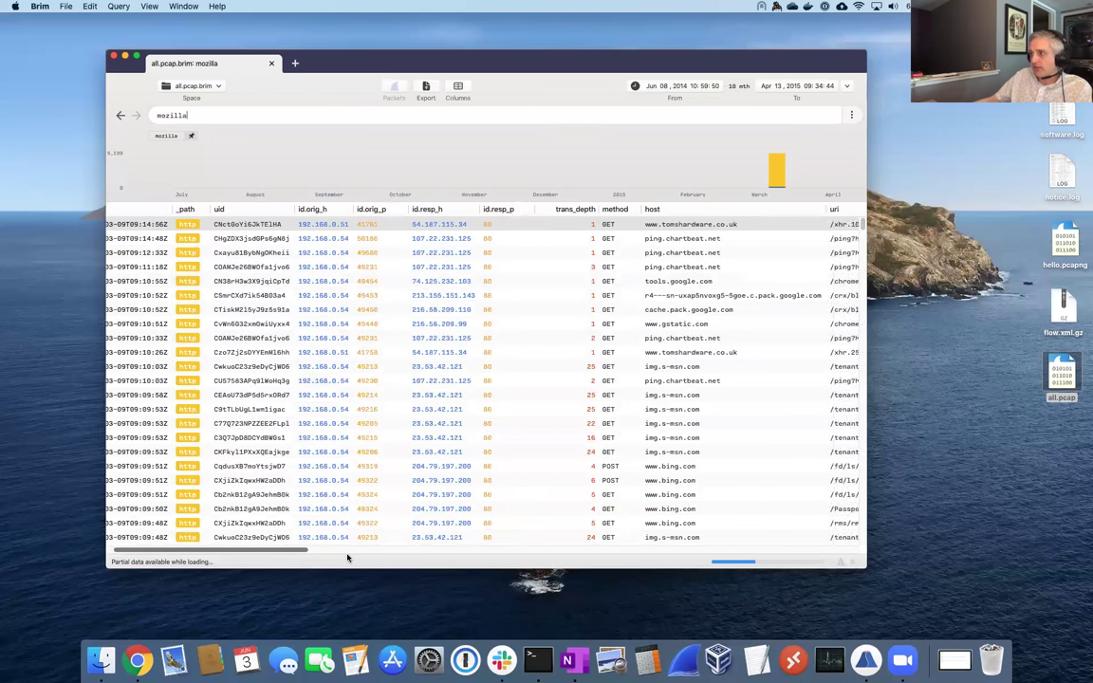
scroll(347, 558, right, 5)
scroll(348, 558, left, 15)
- Open the packets of the 09:14:48 ping.chartbeat.net record in Wireshark, look them over and quit Wireshark
click(275, 238)
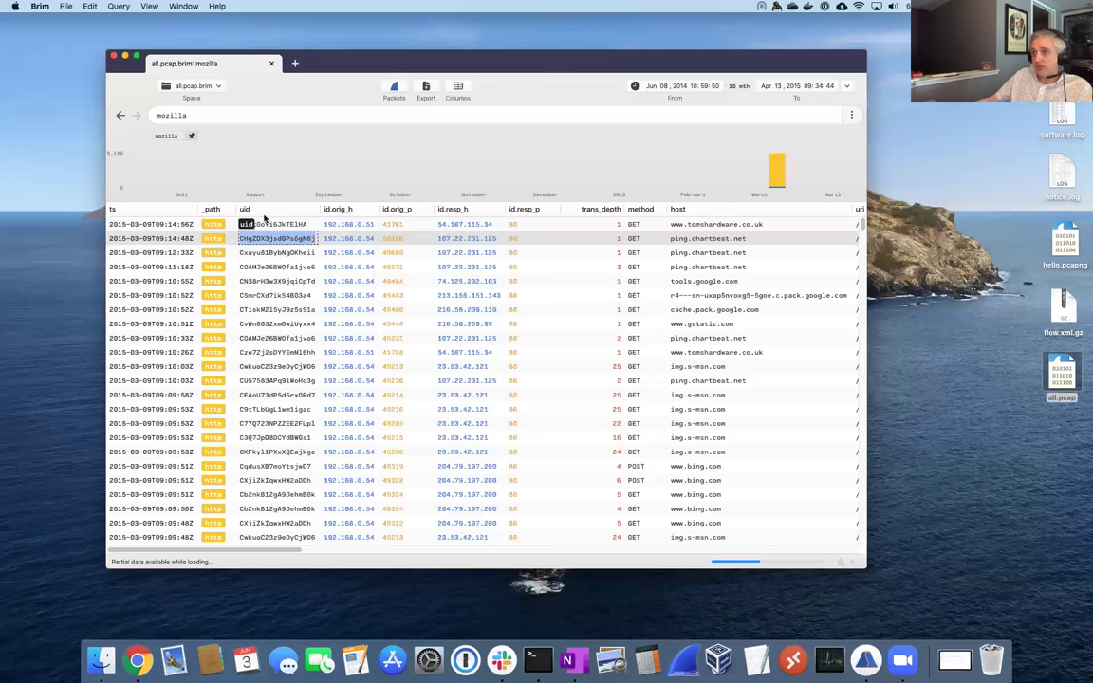
click(396, 88)
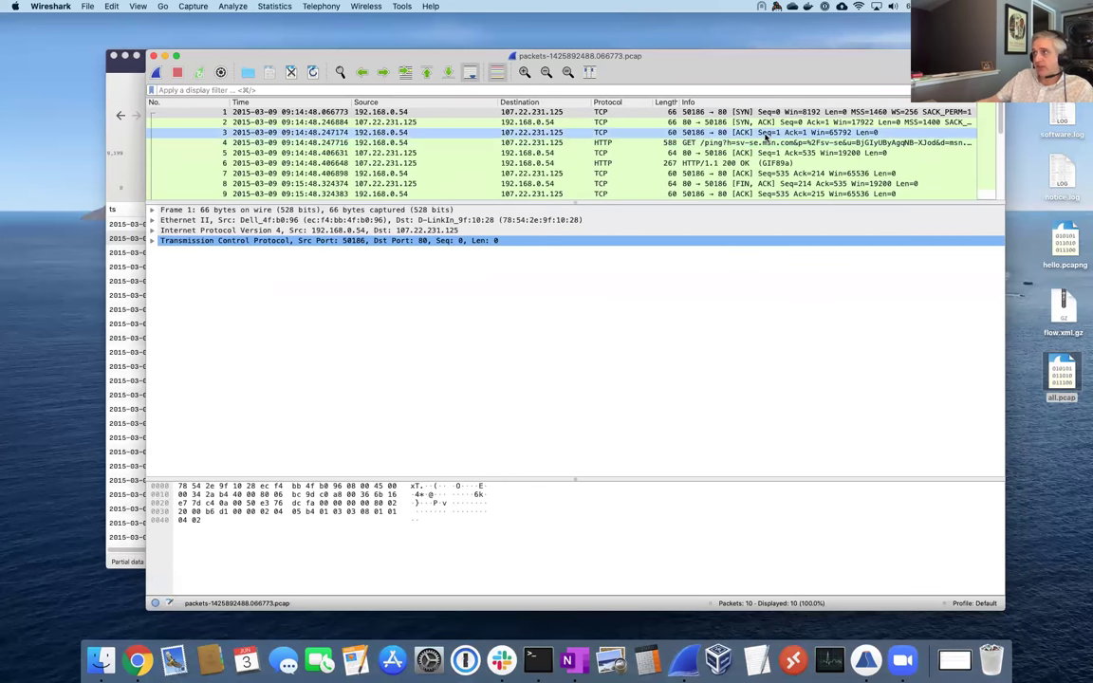
key(super+q)
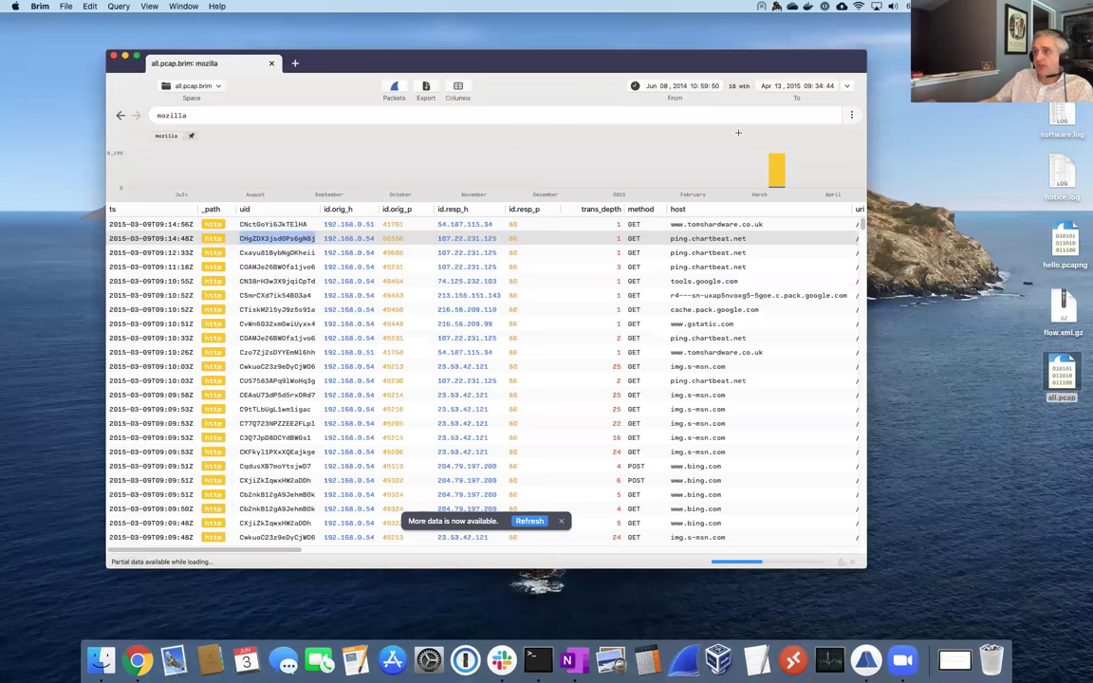
- Show the log details of the selected ping.chartbeat.net record and widen the window to make room for them
key(super+bracketright)
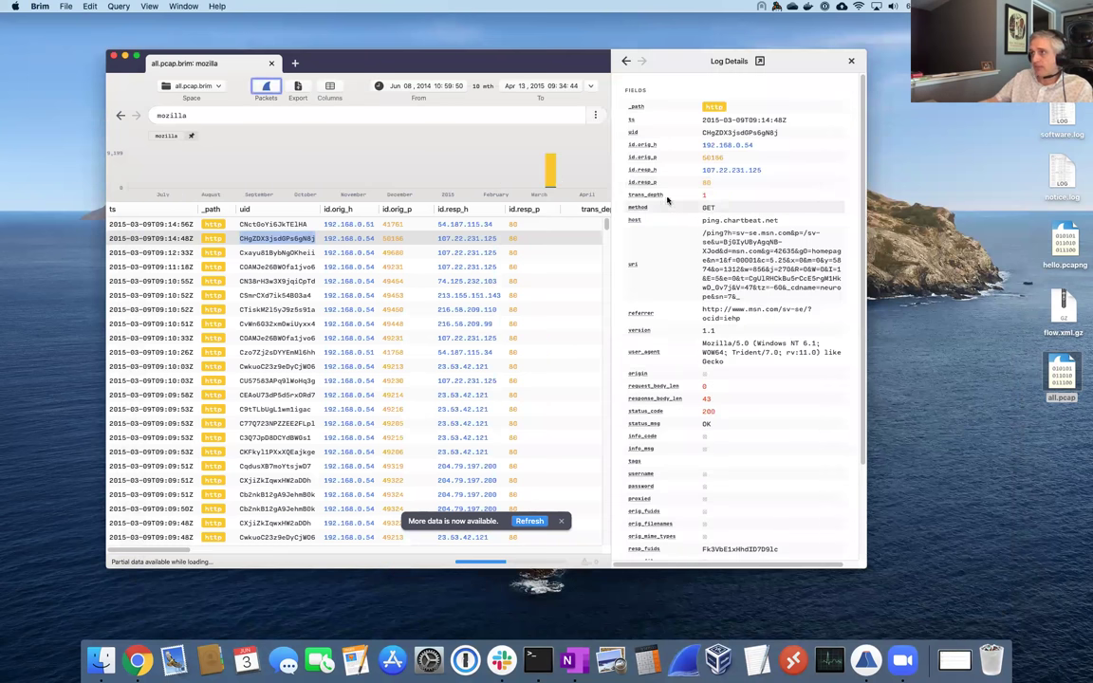
drag(535, 69, 506, 64)
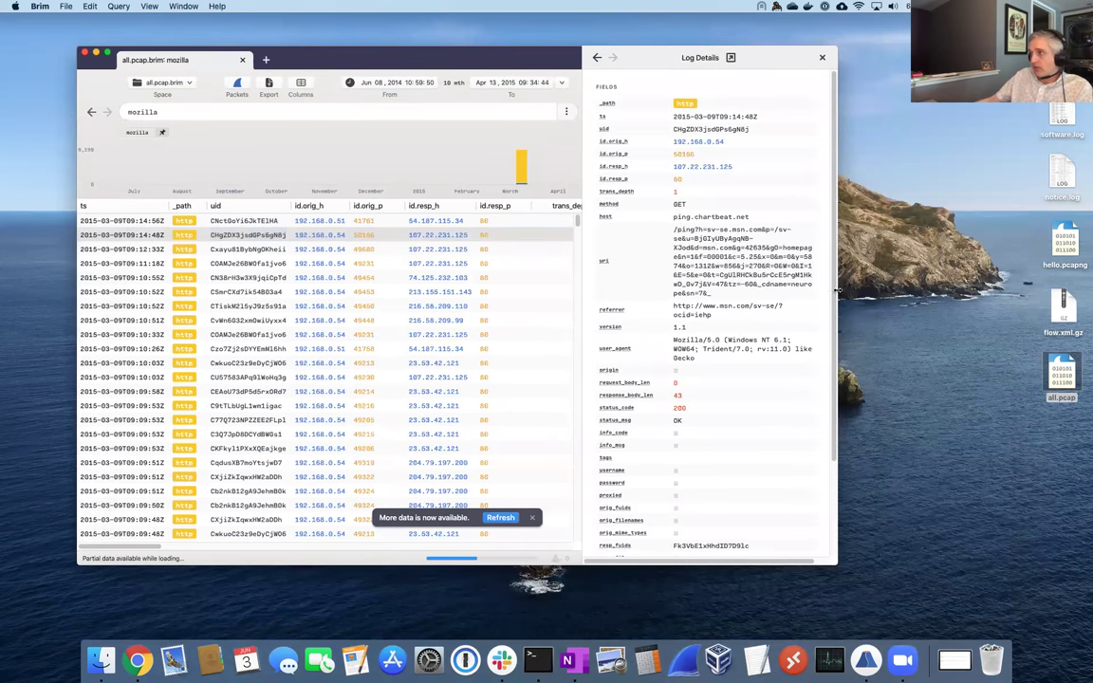
drag(837, 291, 1013, 285)
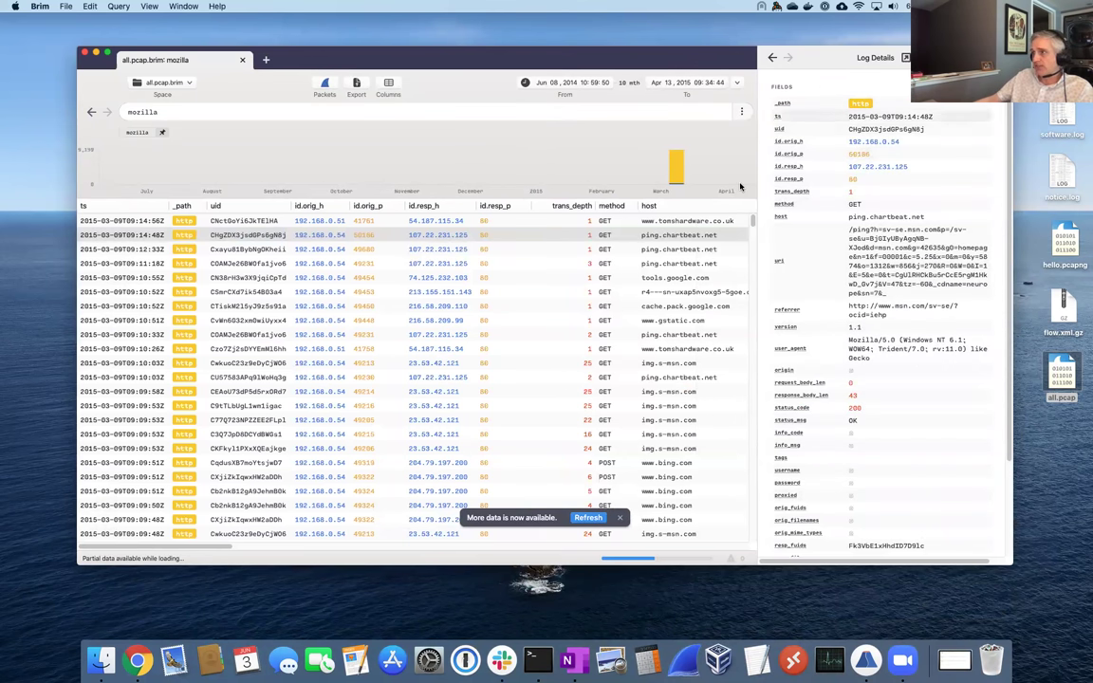
scroll(893, 260, down, 3)
scroll(893, 259, up, 3)
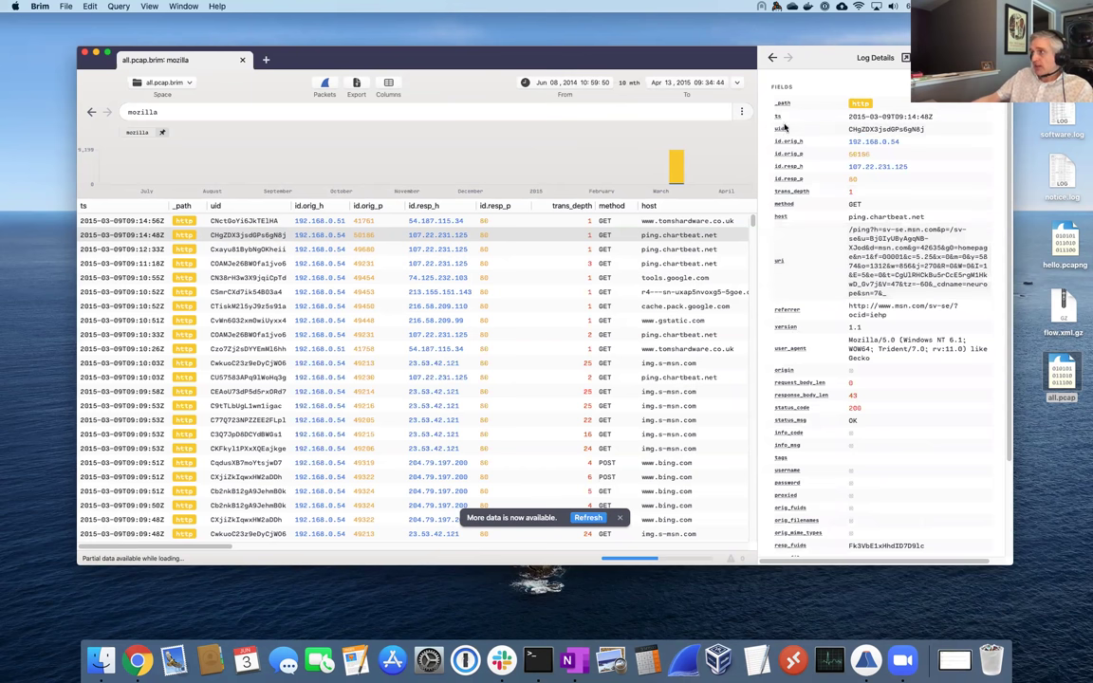
- Review the http record's fields down to the UID correlation and open the details of the correlated conn record
mouse_move(867, 133)
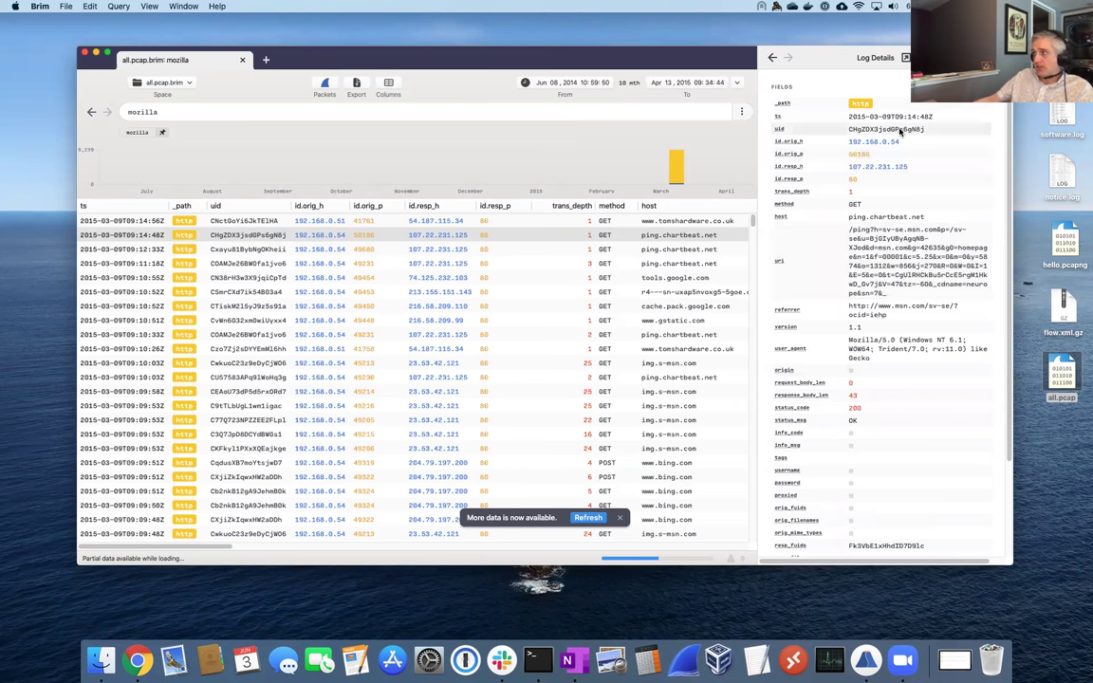
scroll(881, 166, down, 5)
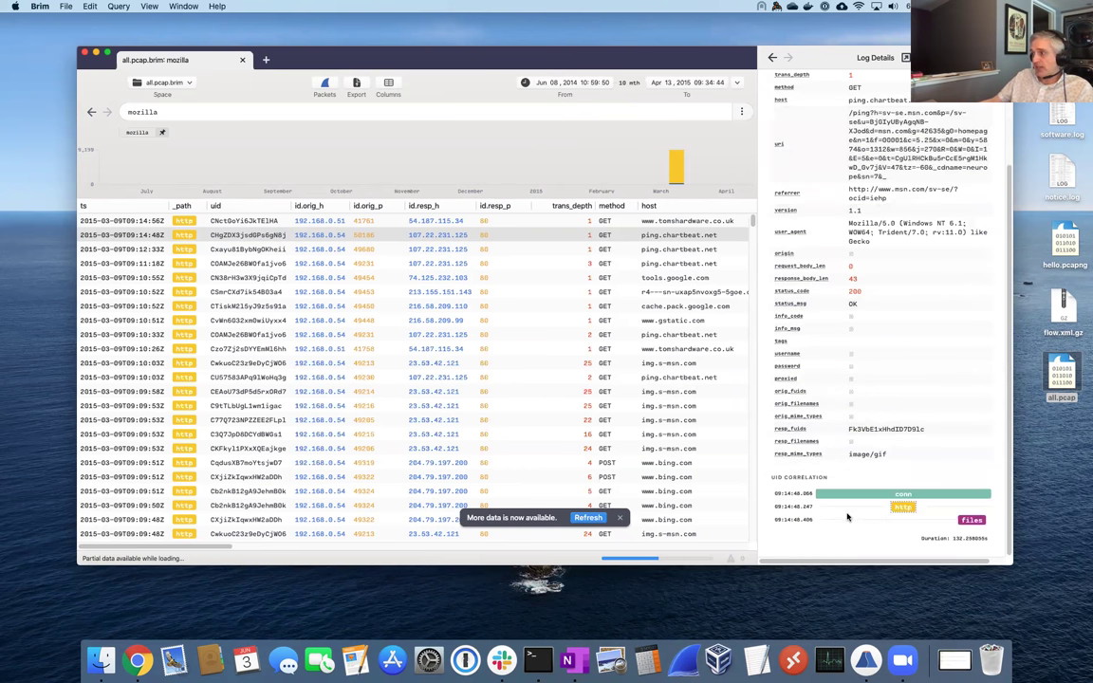
click(904, 494)
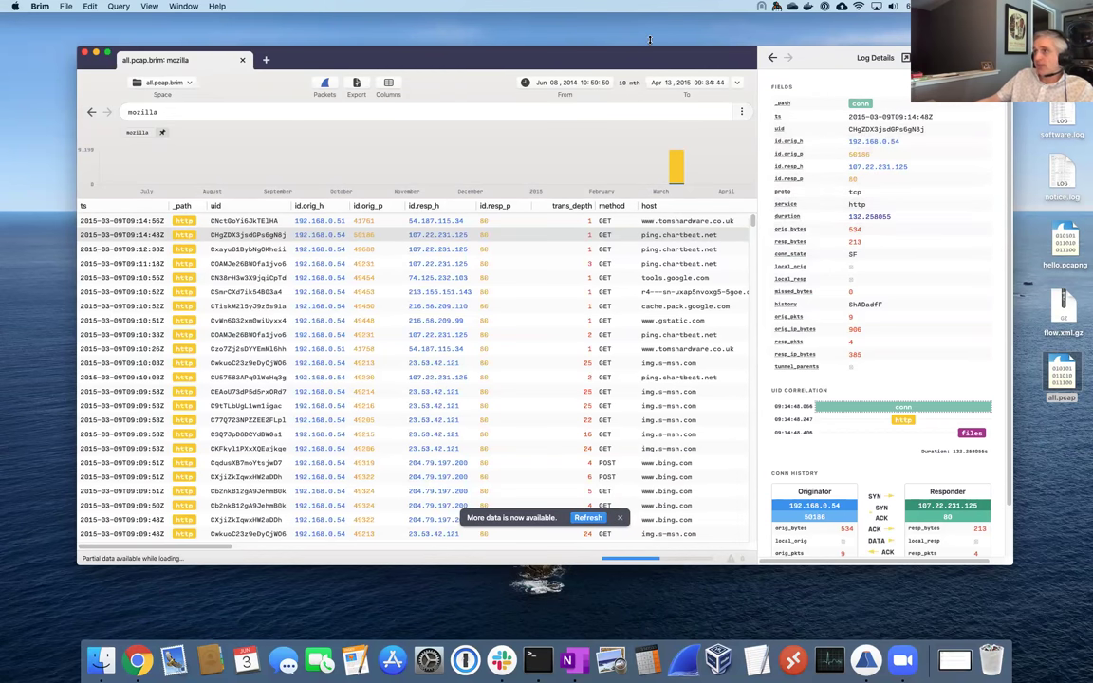
drag(574, 48, 556, 41)
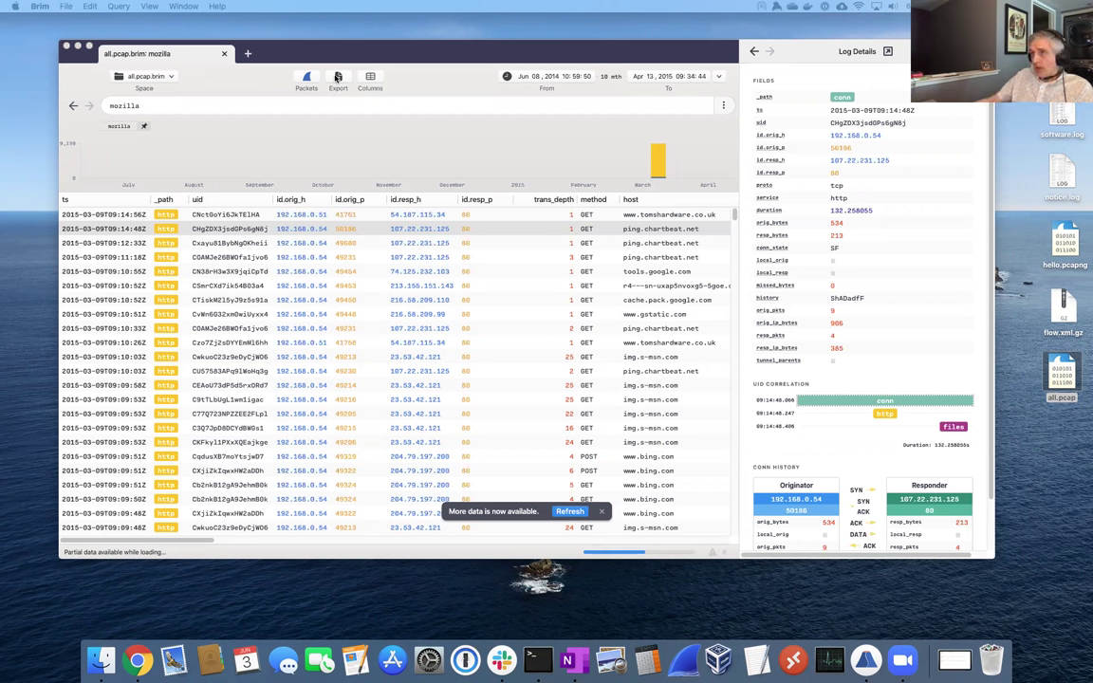
- Clear the mozilla query and run the empty search to list all records
drag(382, 46, 401, 52)
click(229, 104)
key(BackSpace)
key(Return)
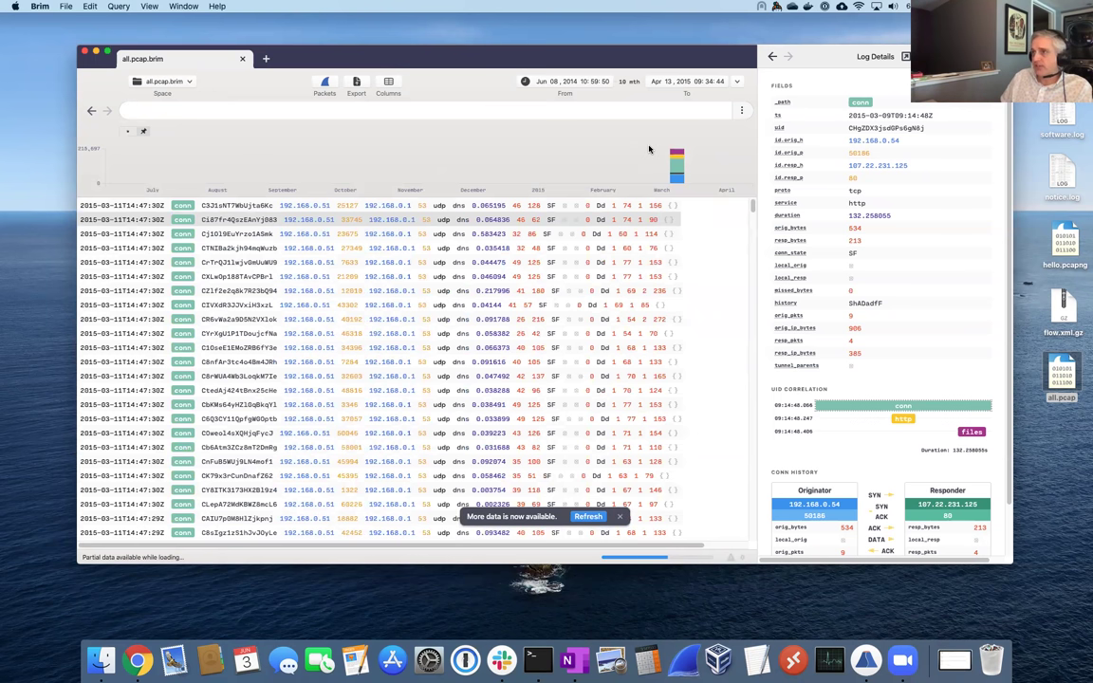
- Hide the log details and rerun the empty search to load the newly available data
key(super+bracketright)
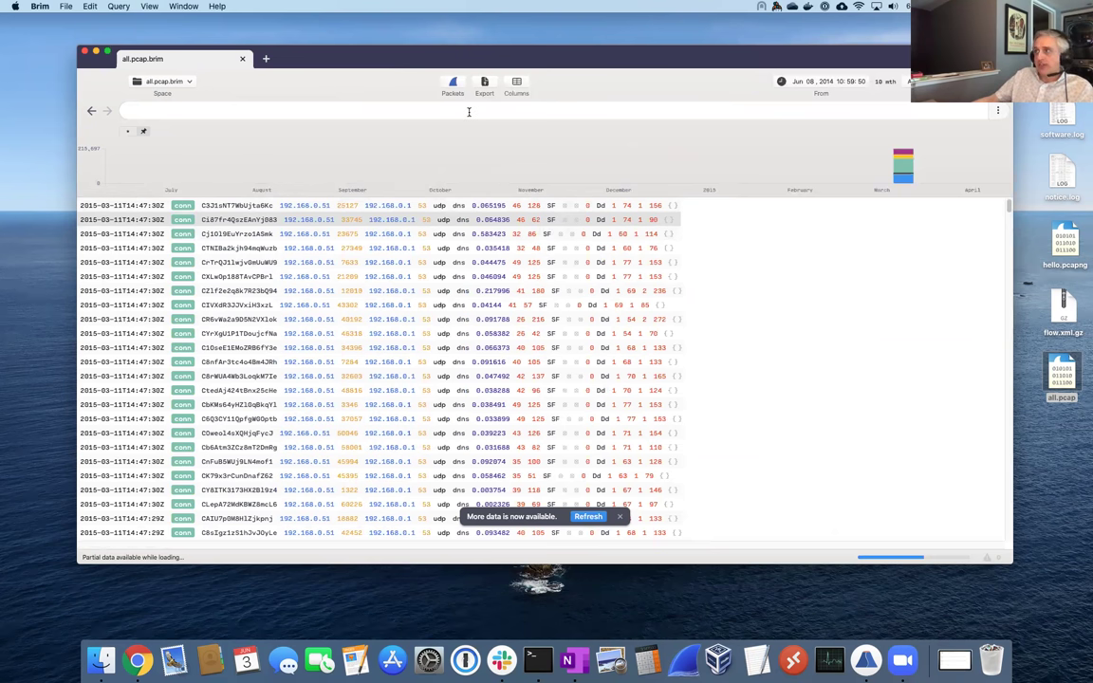
drag(467, 57, 451, 58)
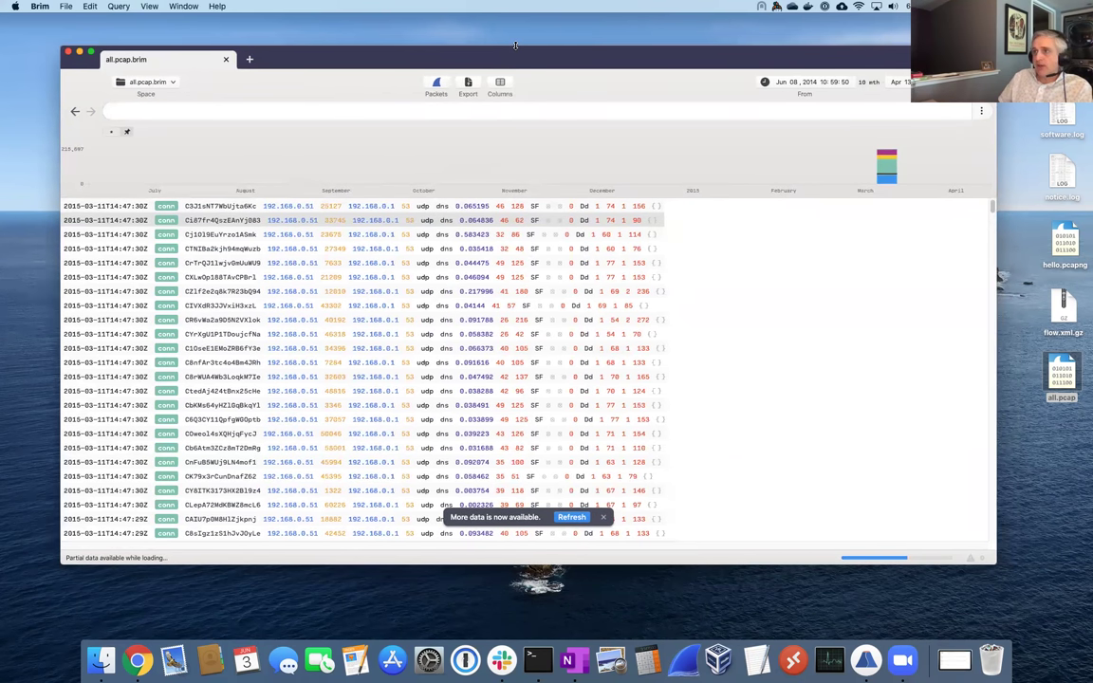
click(548, 110)
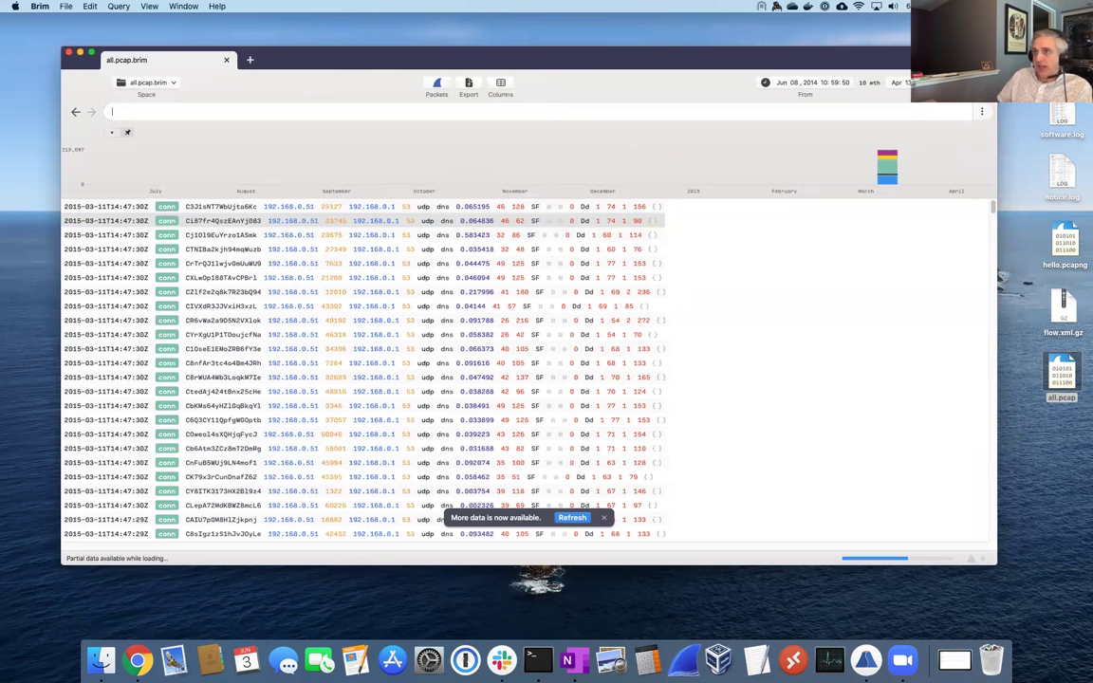
key(Return)
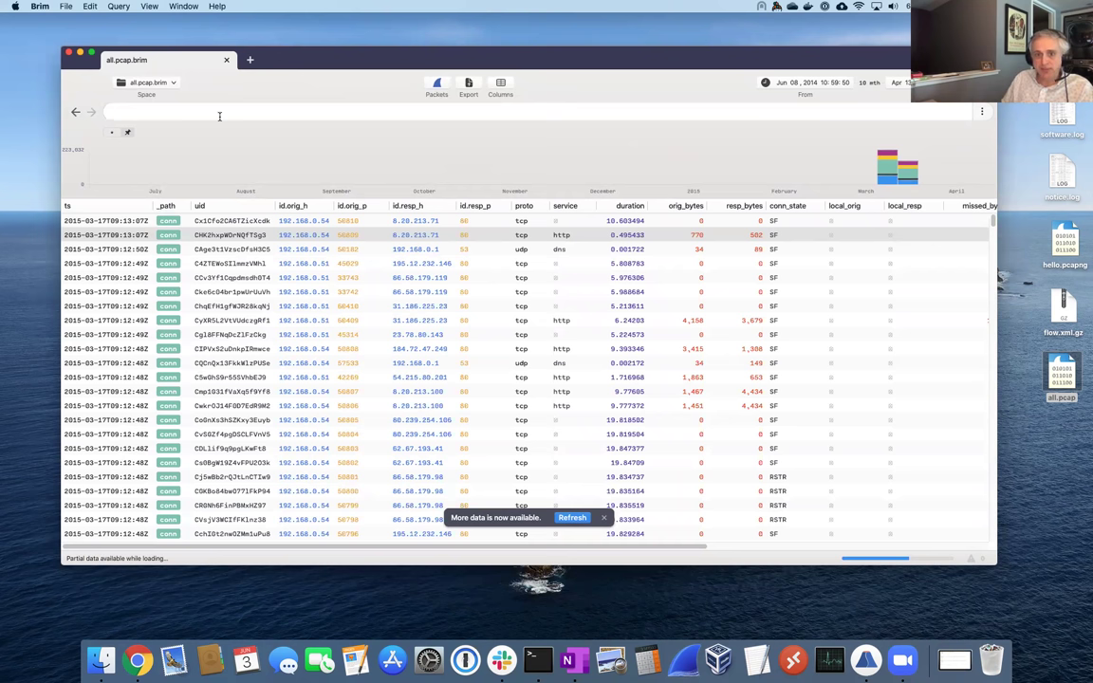
- Filter the logs by the address 192.168.0.51 and pin that search as a filter
text(192.168.0.)
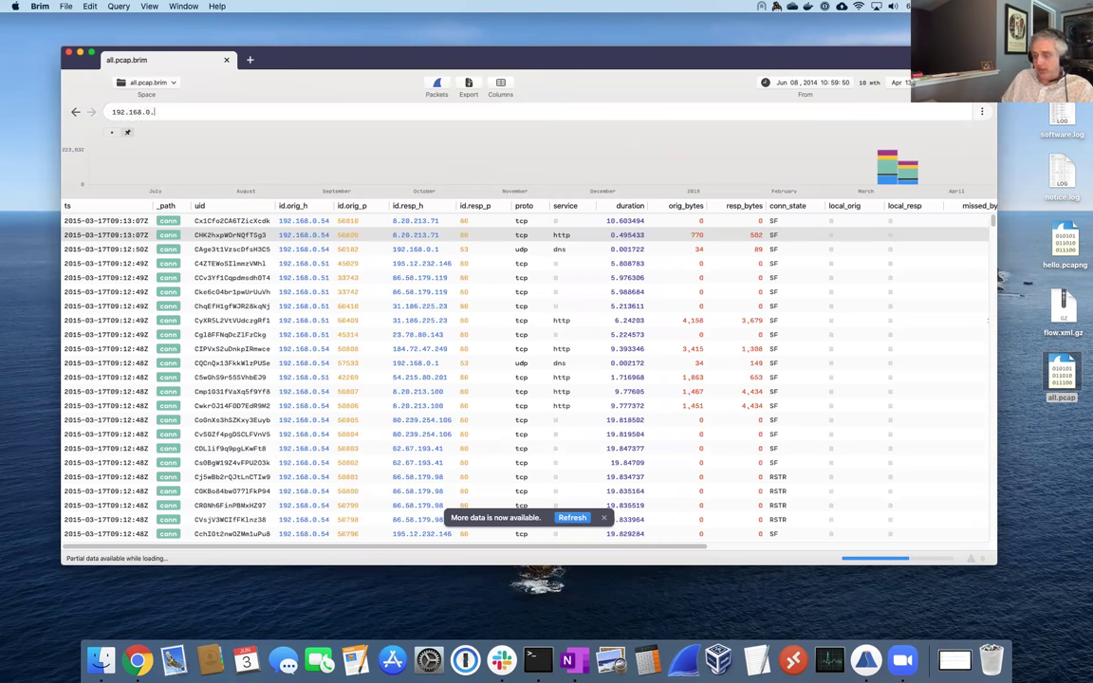
text(51)
key(Return)
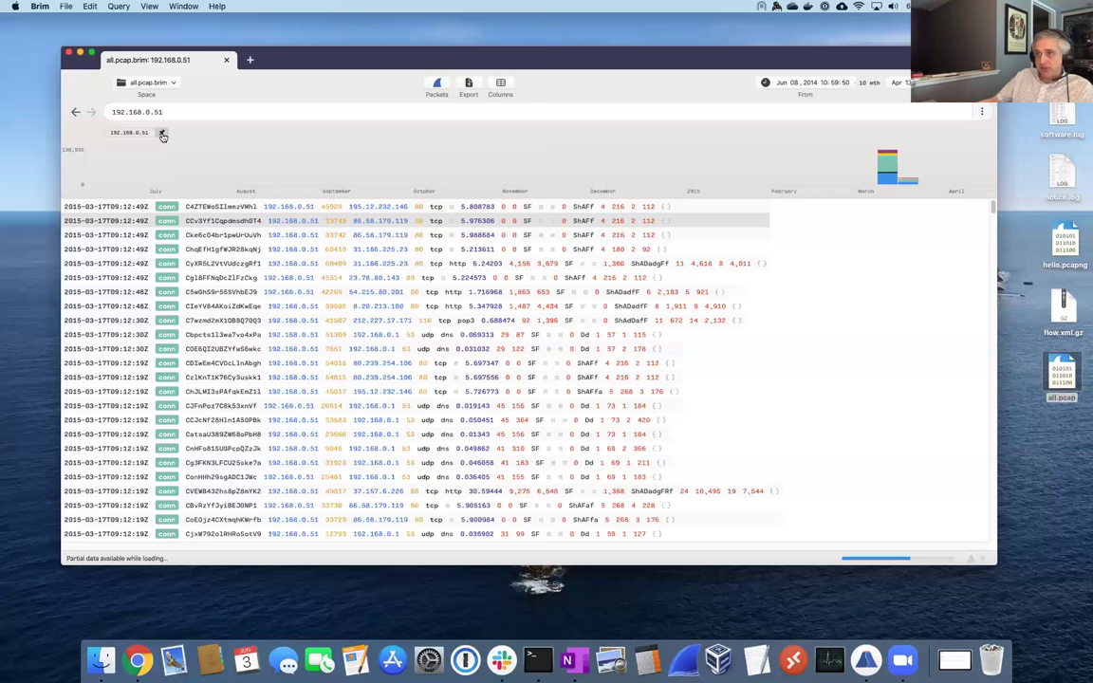
click(162, 135)
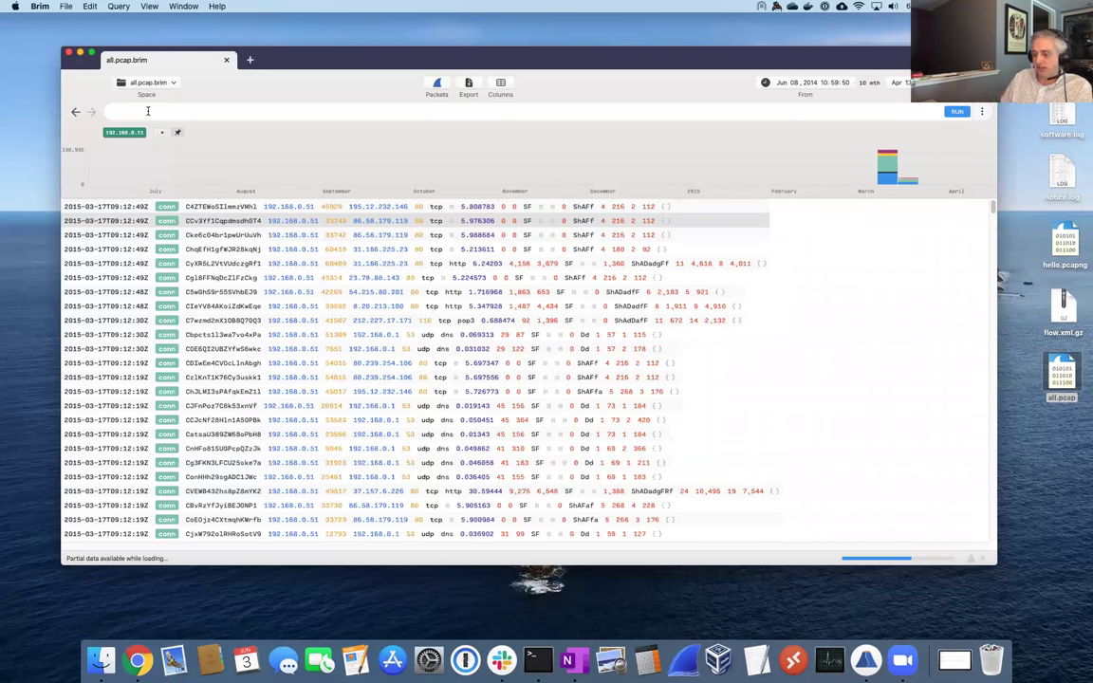
- Narrow the records with the query _path=http and pin it as a second filter
text(_path=http)
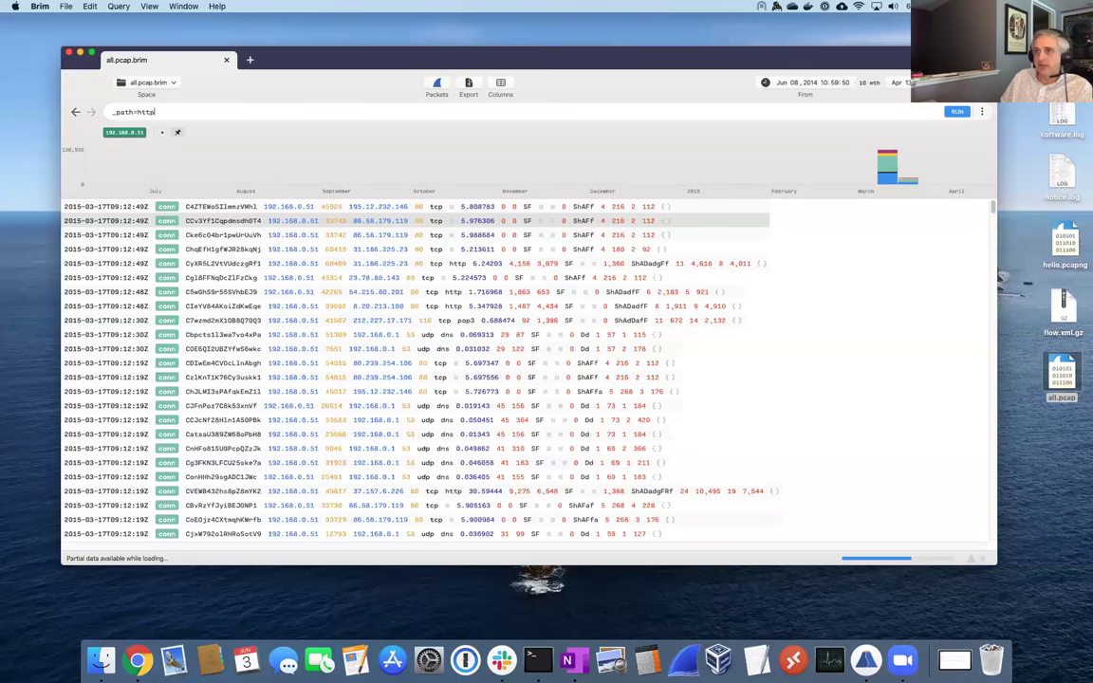
key(Return)
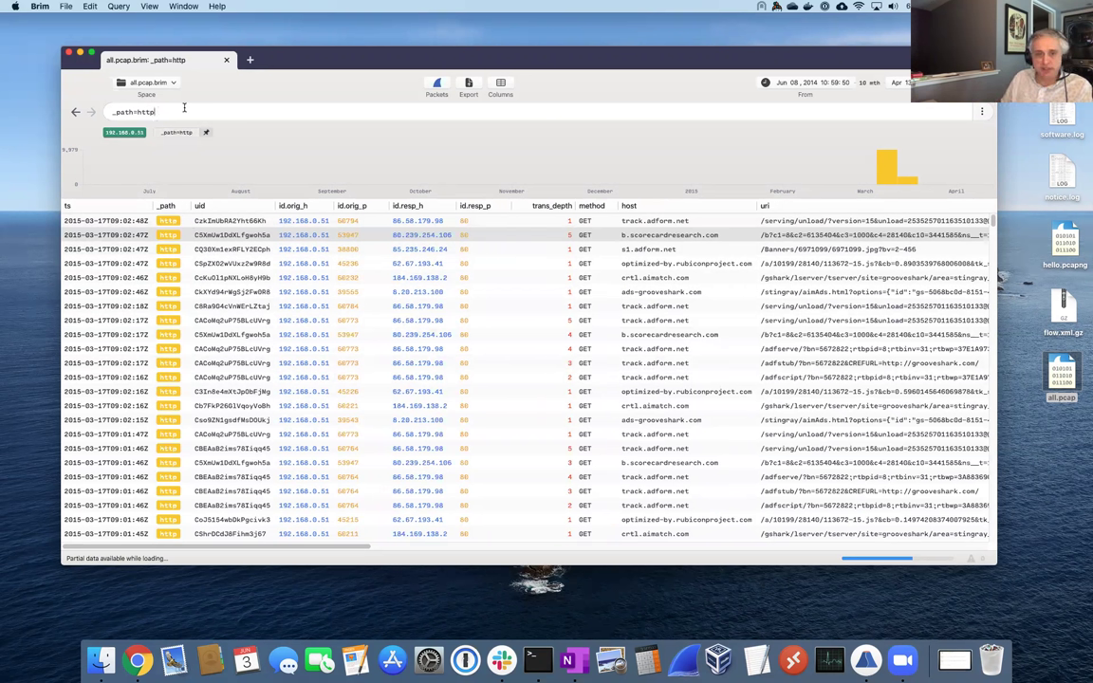
click(206, 132)
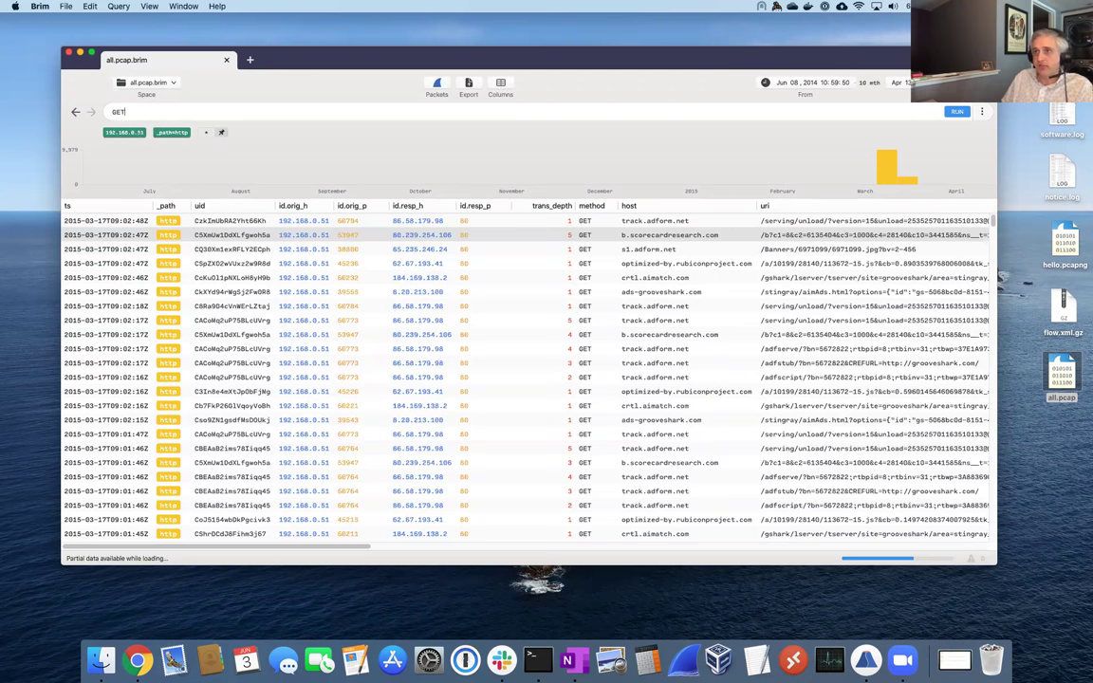
- Run a search for GET and another for POST within the two pinned filters
key(Return)
text(POST)
key(Return)
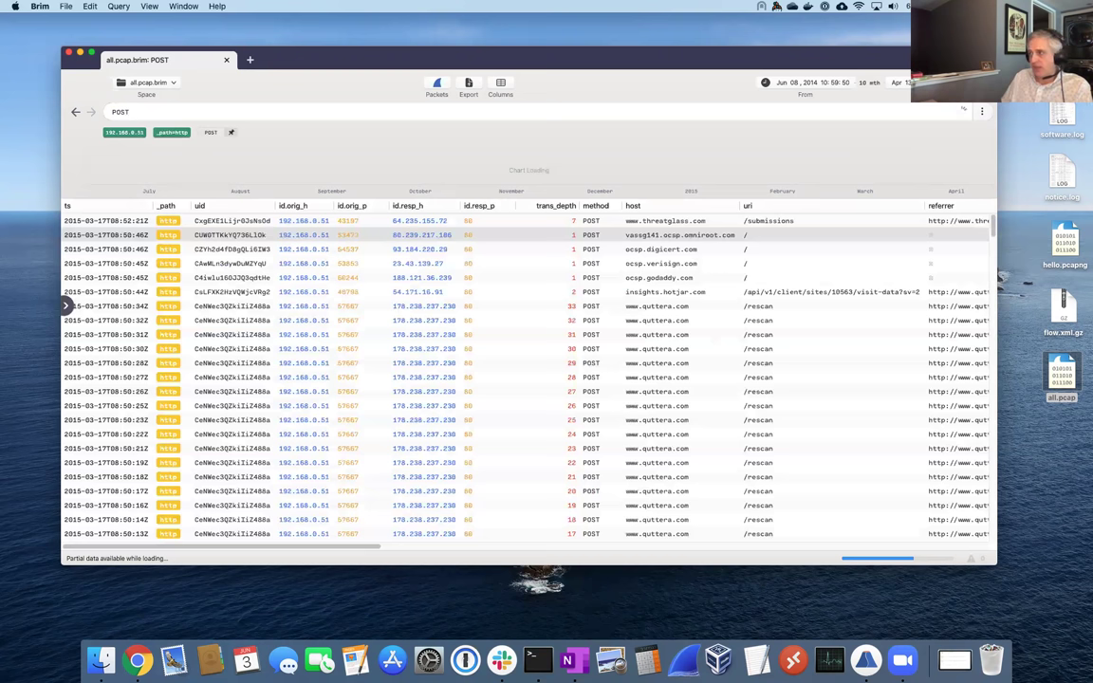
- Show the search history and reopen its mozilla entry, followed by the pinned POST entry
key(super+shift+l)
drag(586, 69, 562, 55)
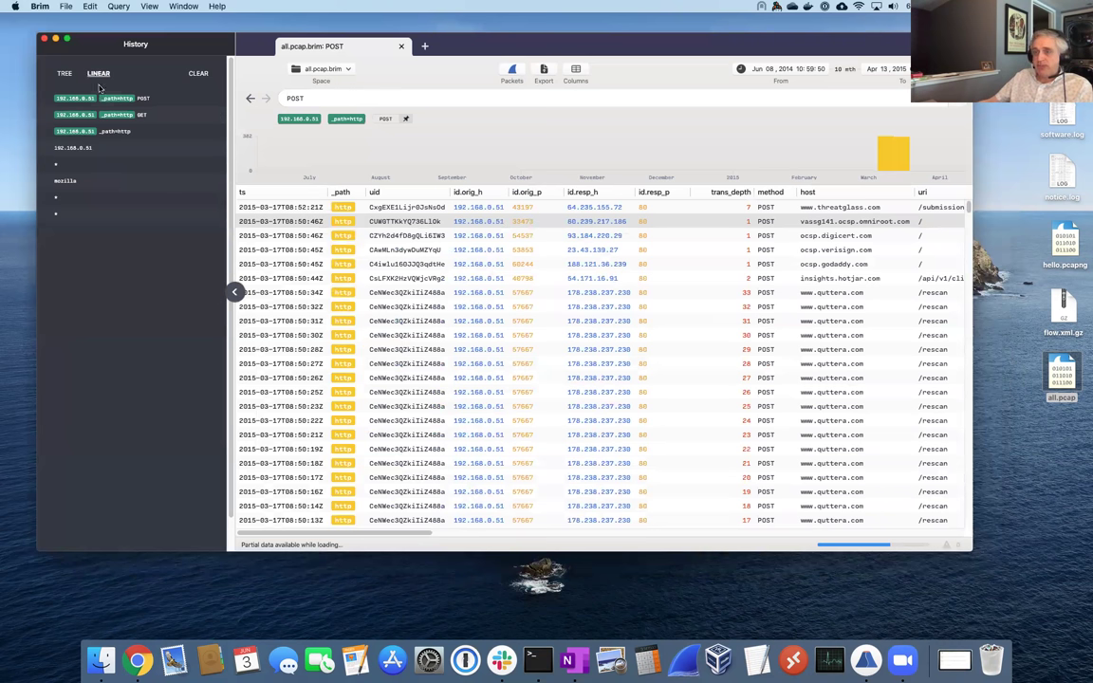
click(68, 181)
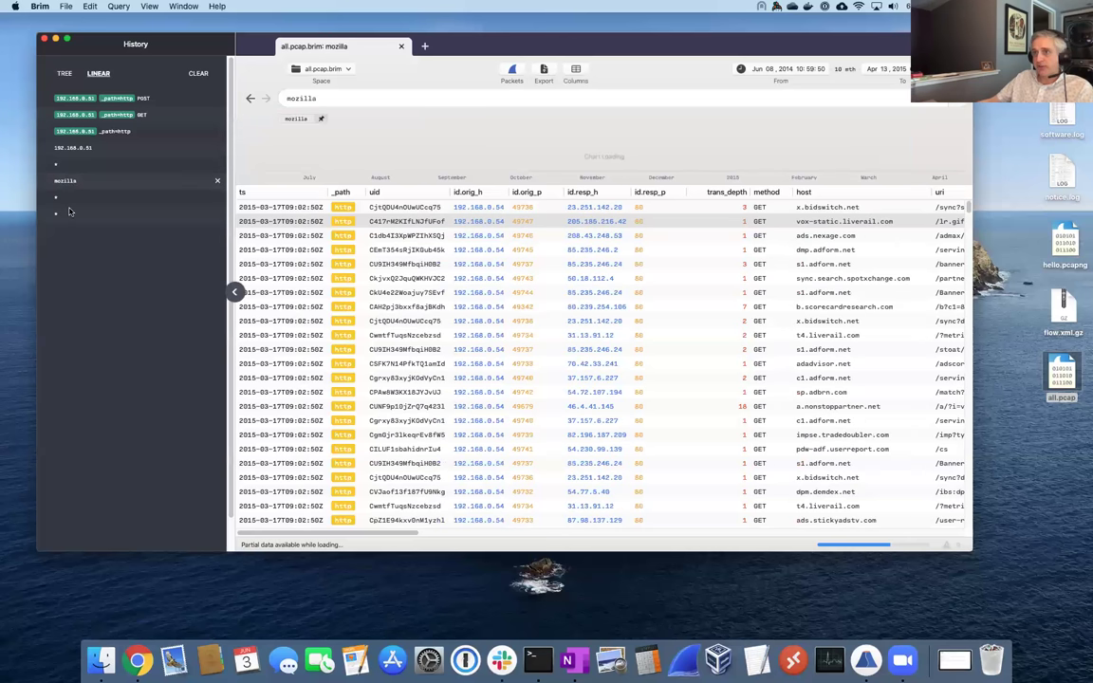
click(143, 99)
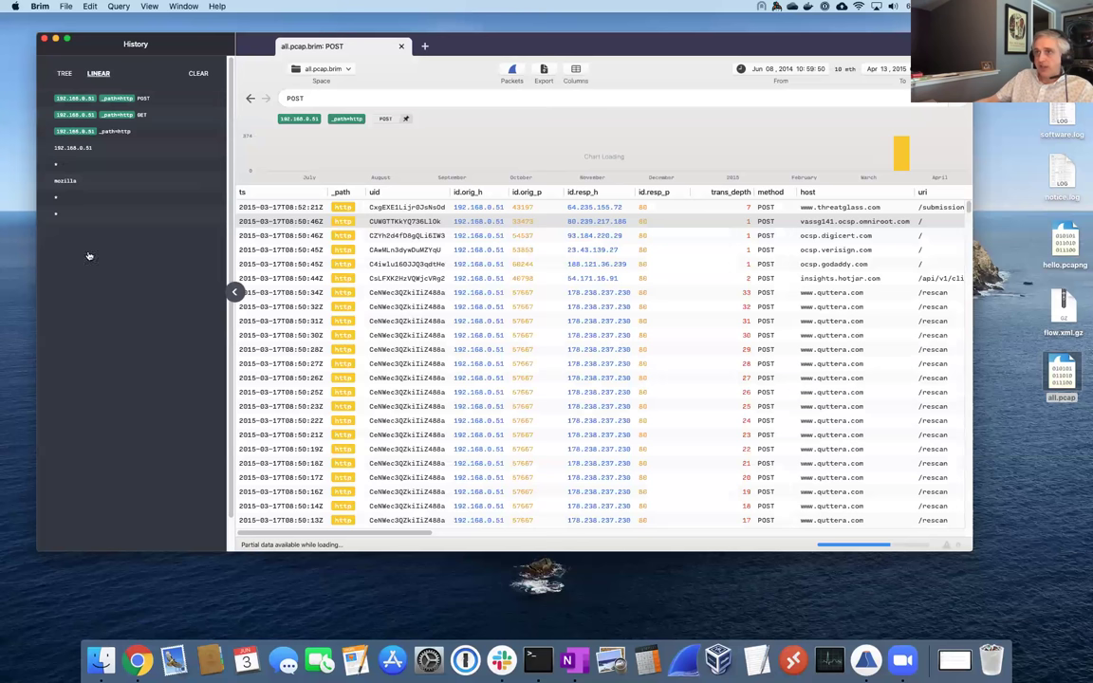
- Show the history as a tree and change the pinned address filter to 192.168.0.53
click(64, 74)
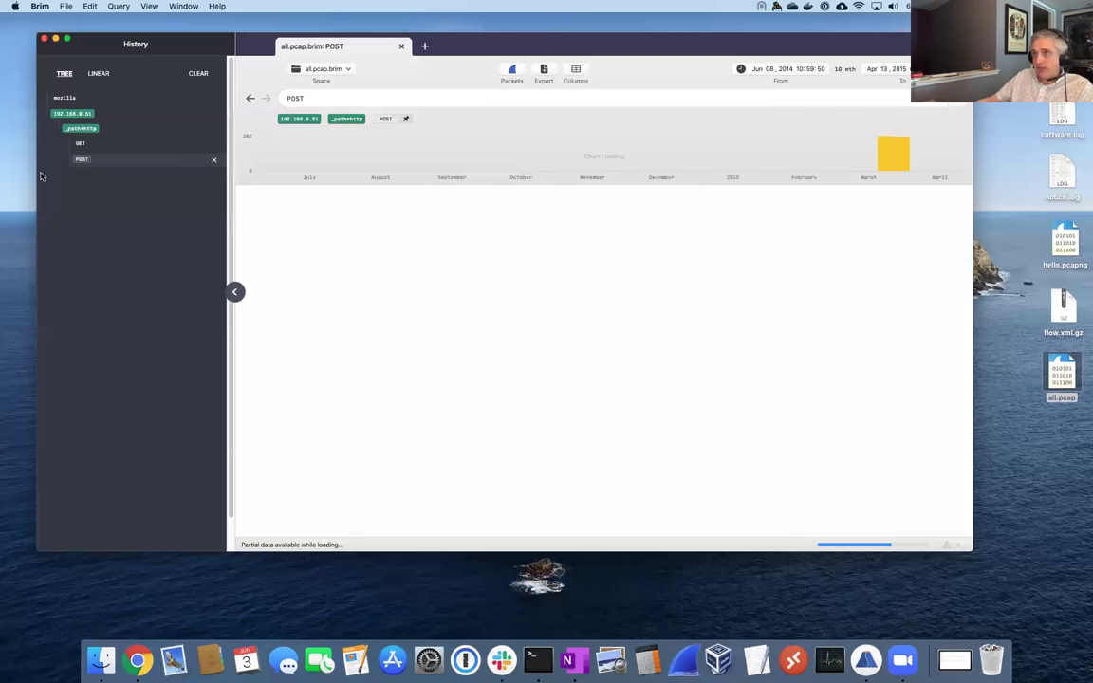
click(309, 118)
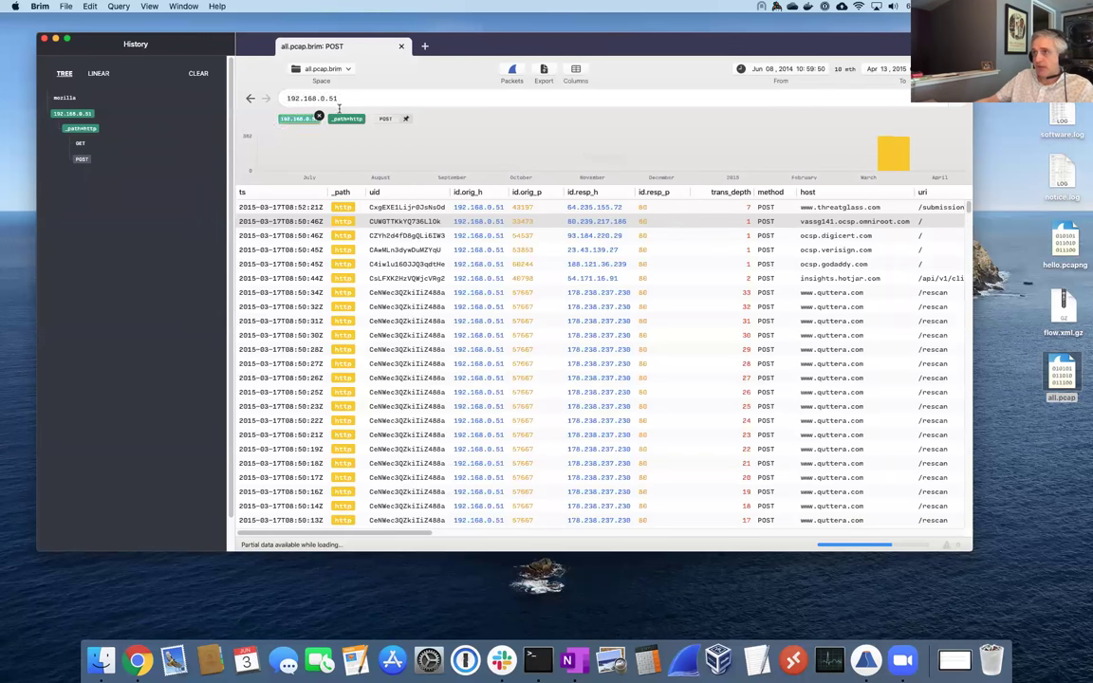
key(BackSpace)
text(3)
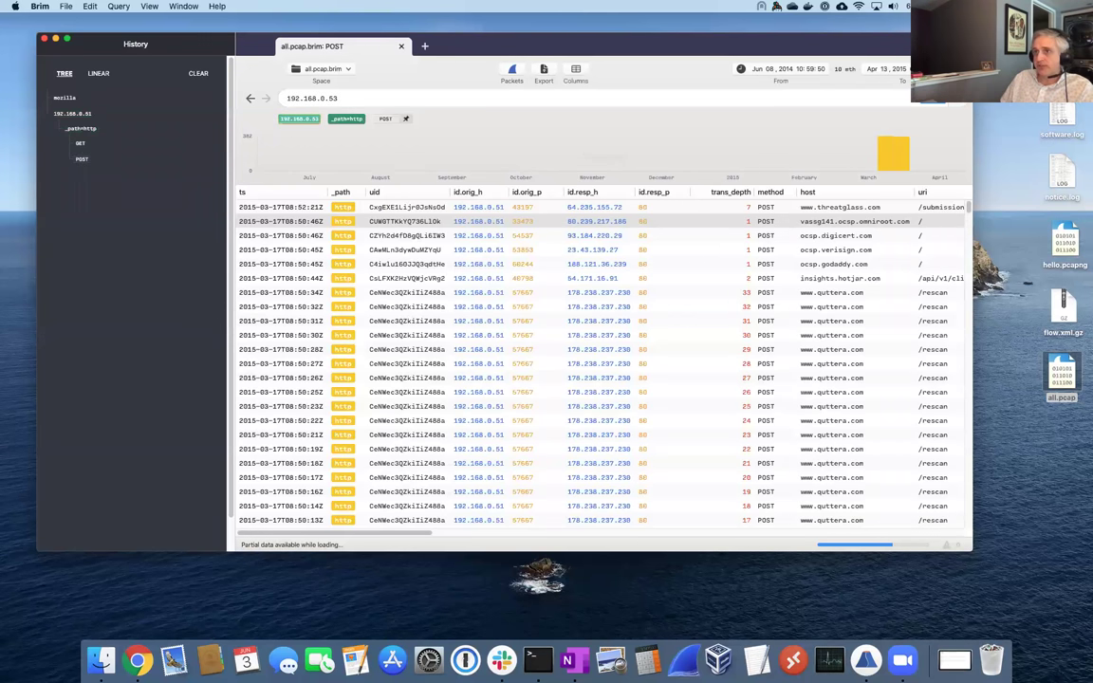
key(Return)
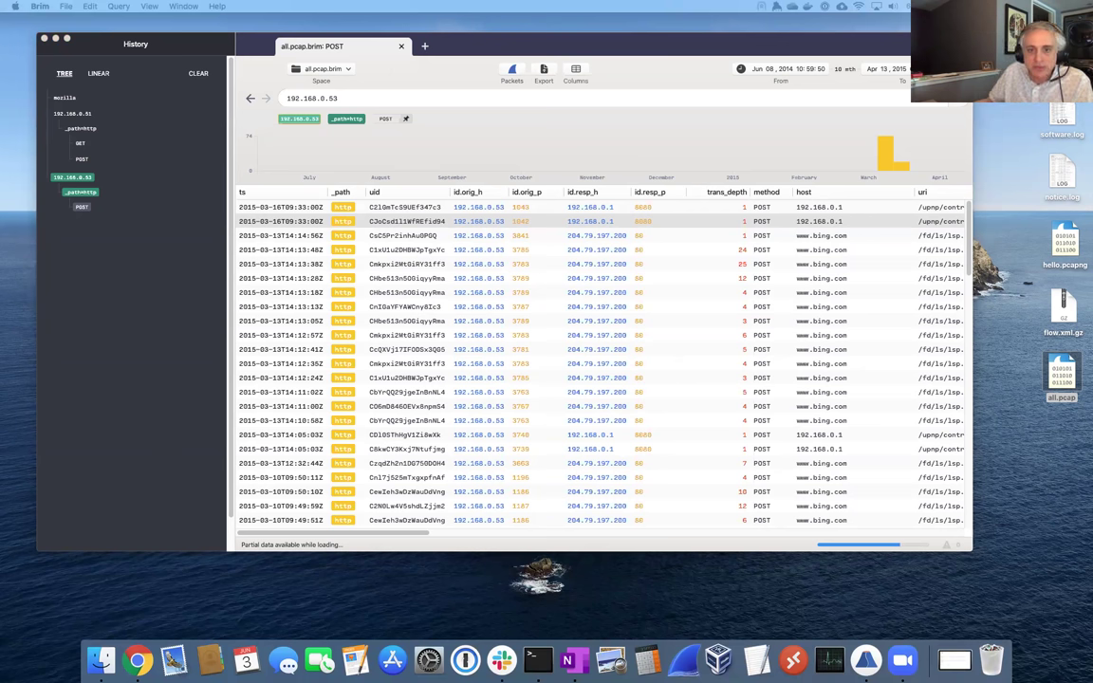
- Return to the _path=http search under the pinned 192.168.0.53 filter, without the POST term
drag(215, 262, 211, 257)
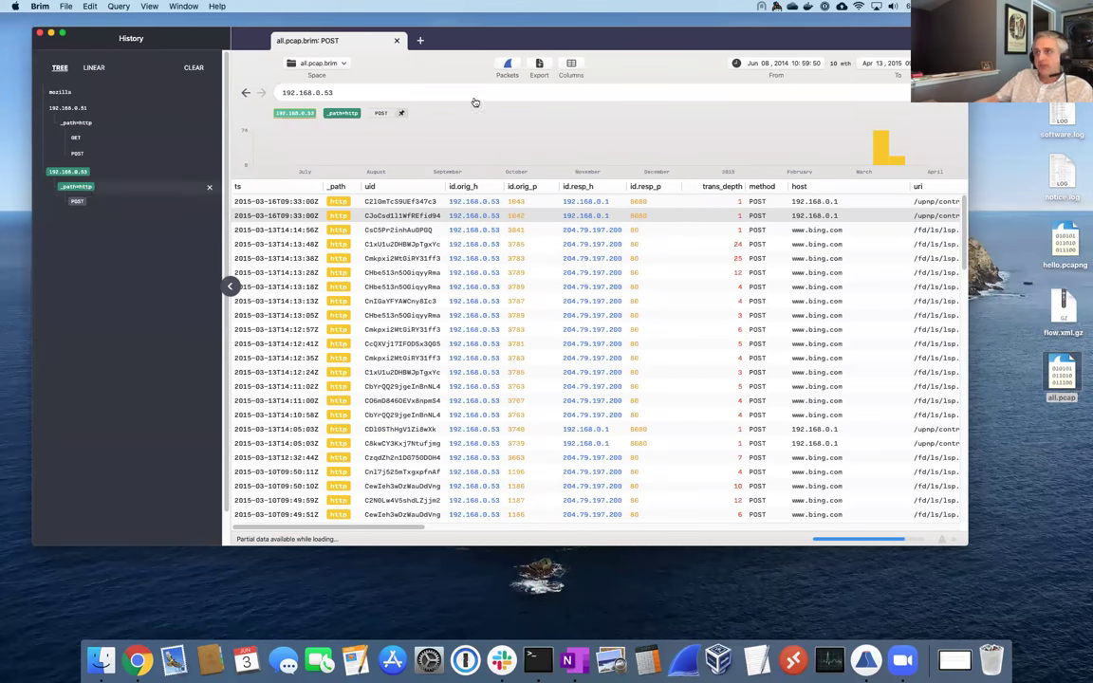
click(398, 113)
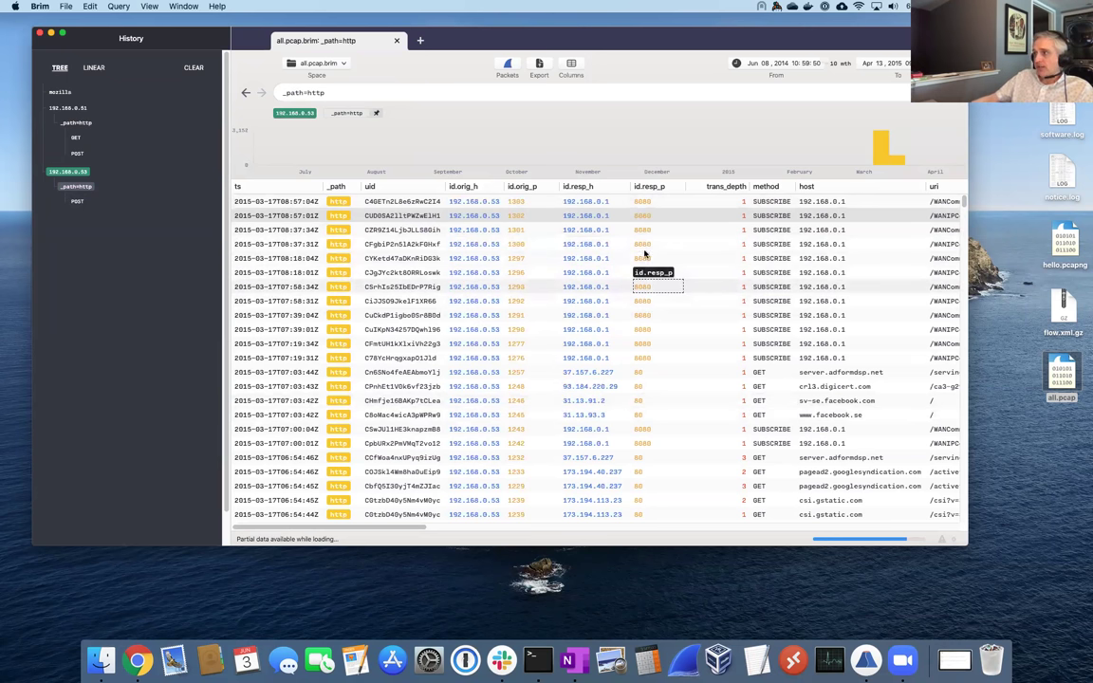
- Count the HTTP records by id.resp_p and sort the result by count
right_click(655, 287)
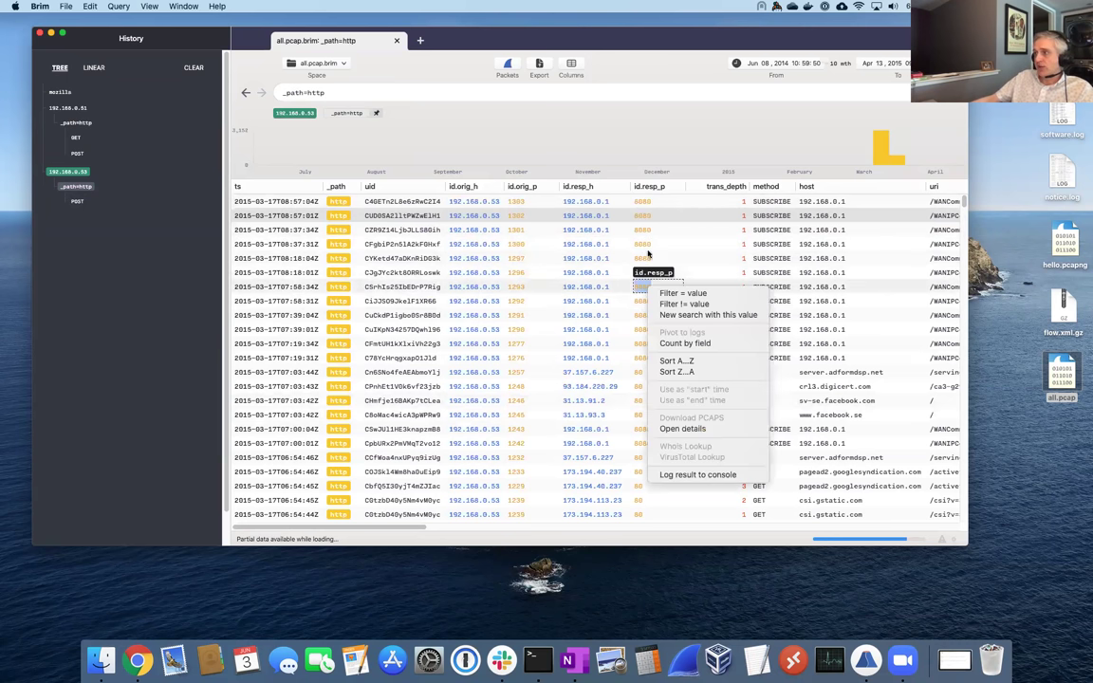
click(728, 345)
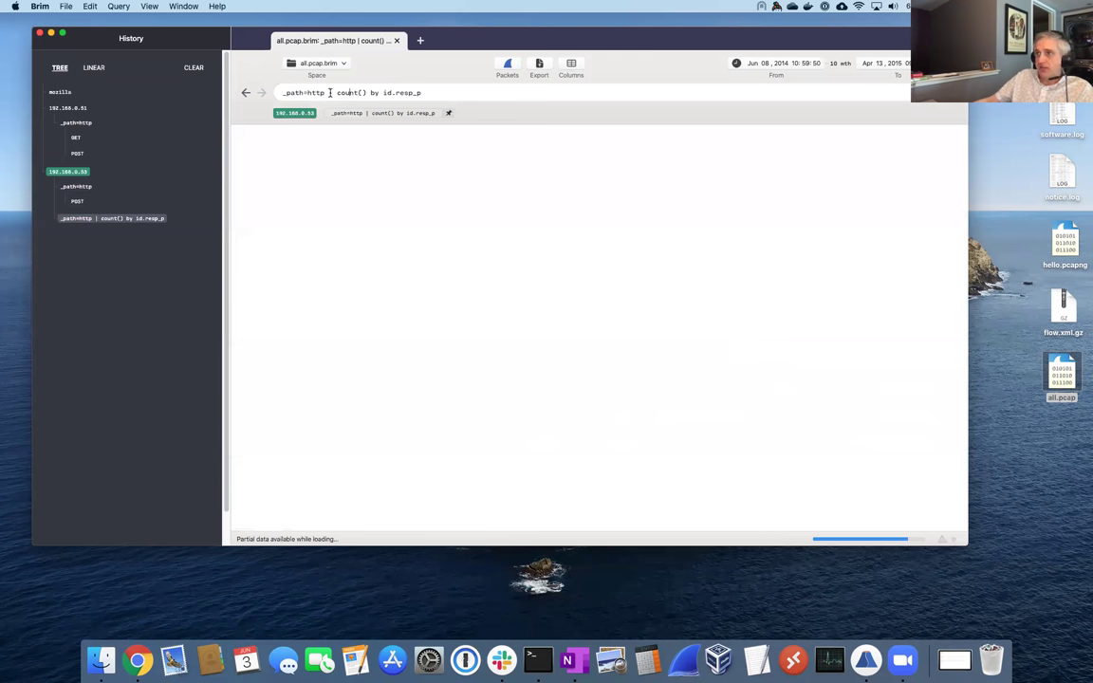
drag(330, 93, 426, 93)
click(451, 93)
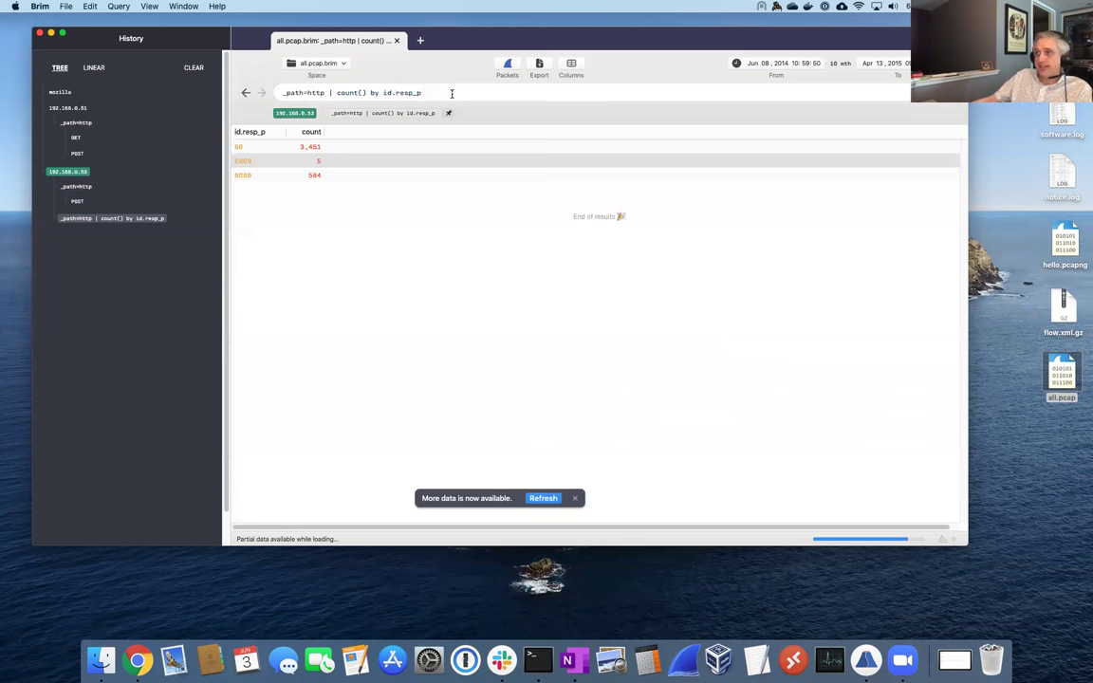
click(314, 134)
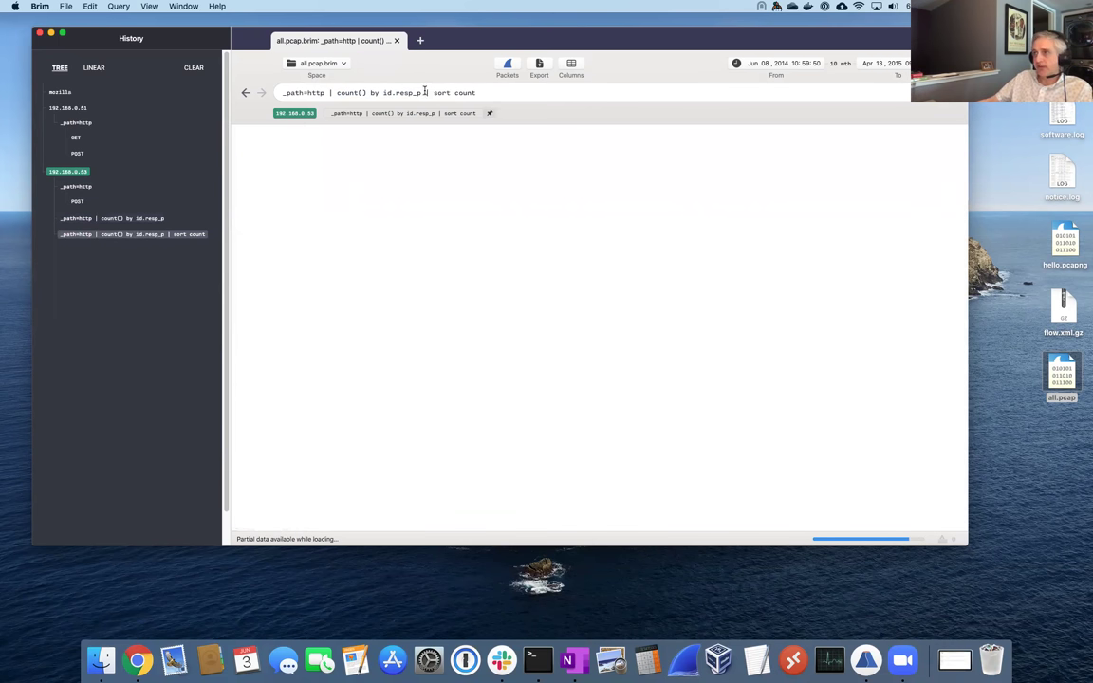
drag(425, 92, 507, 92)
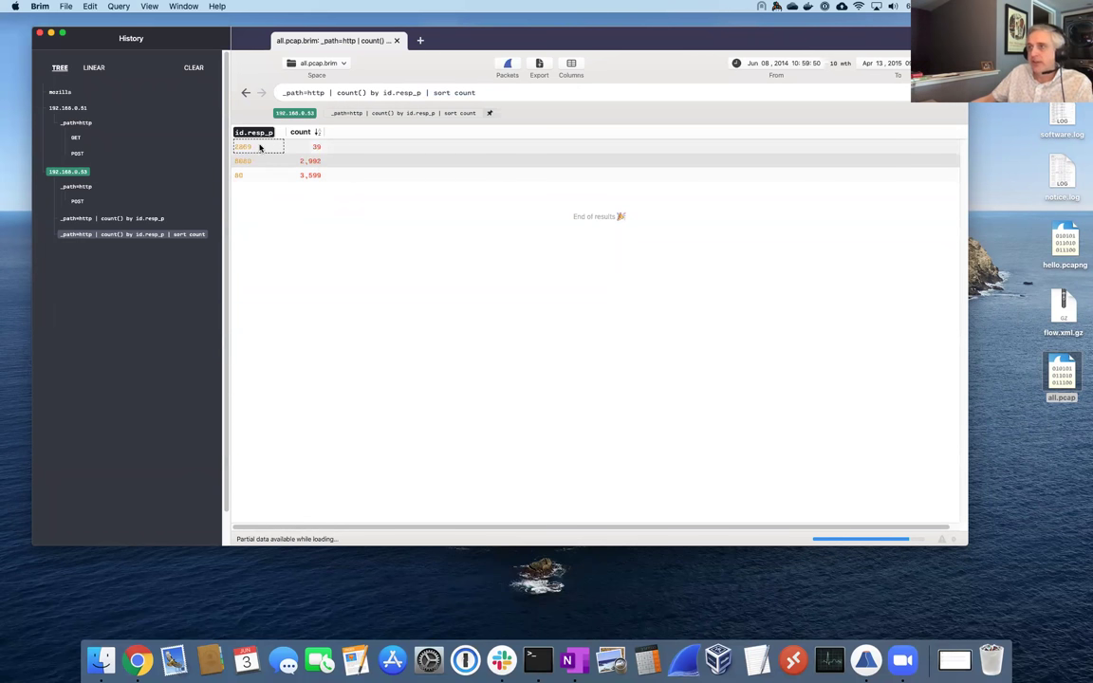
- Pivot to the logs behind port 2869 and open the packets of the 2015-03-19T08:49:35Z connection from source port 4115 in Wireshark
right_click(310, 150)
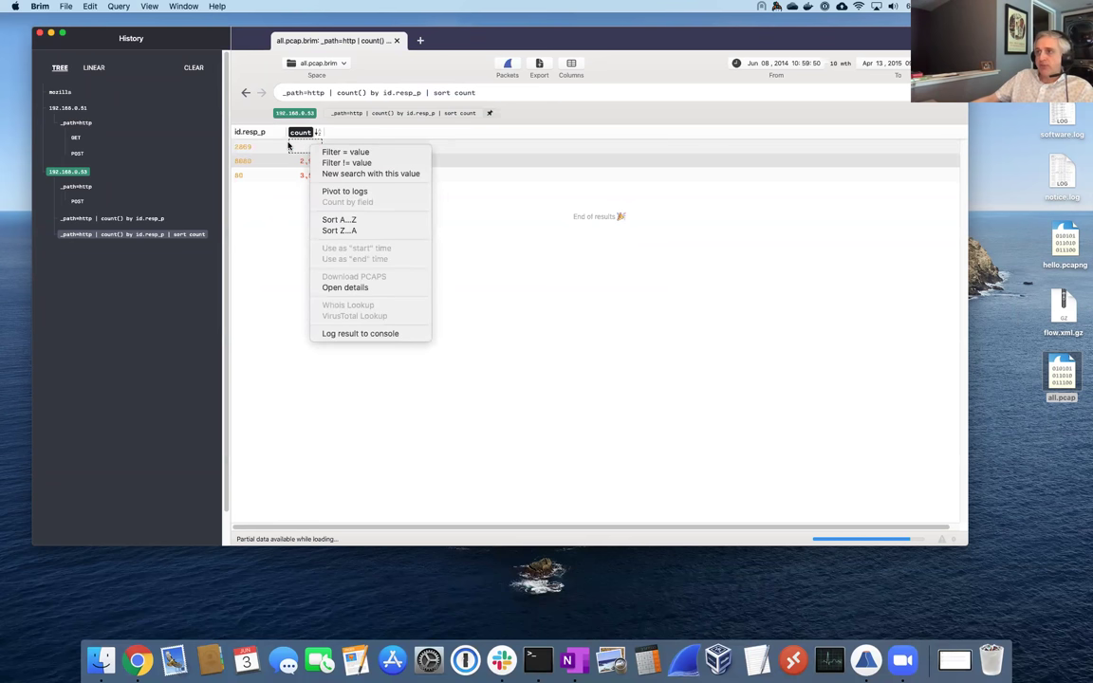
click(347, 192)
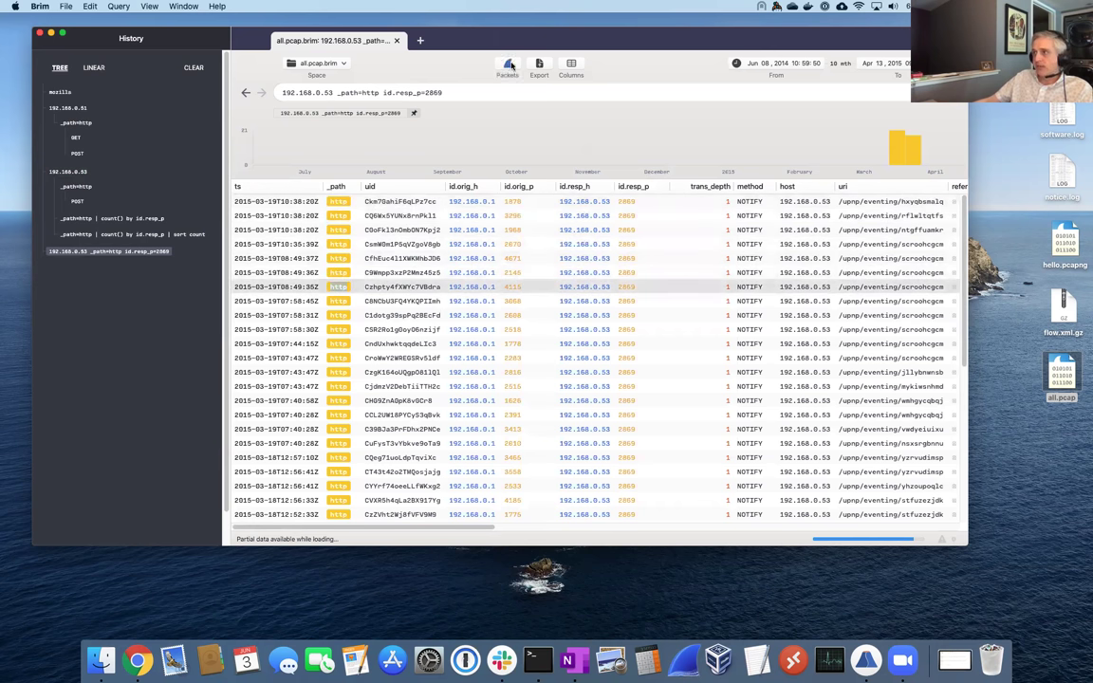
click(510, 65)
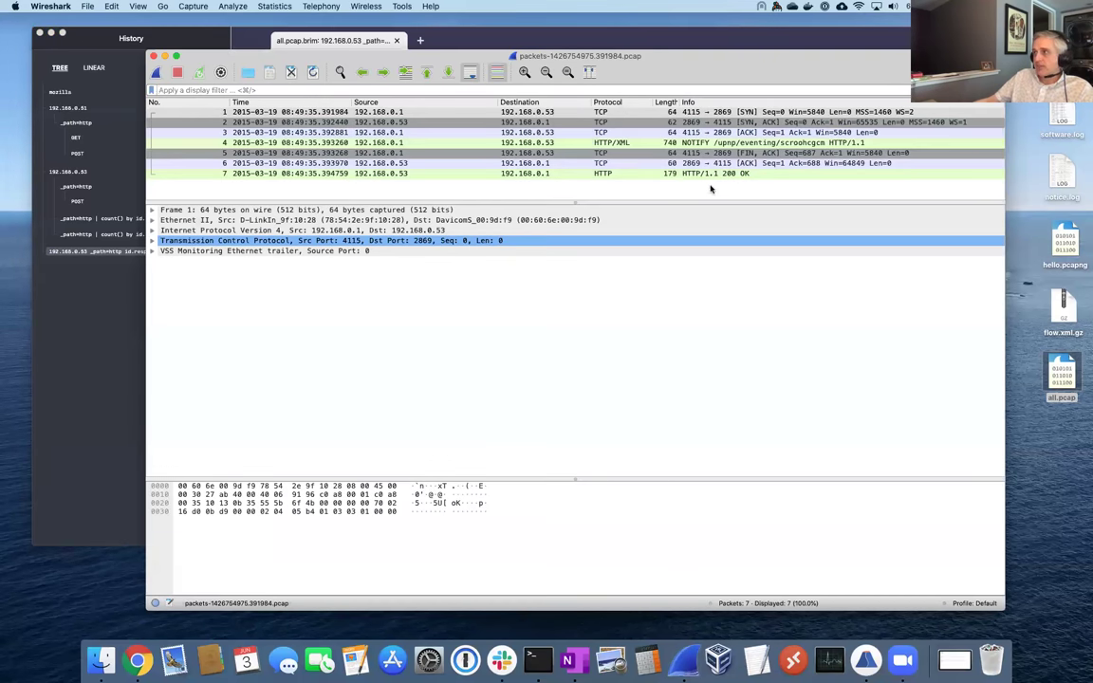
- Follow the TCP stream of the first packet, close the stream window and switch back to Brim
right_click(725, 114)
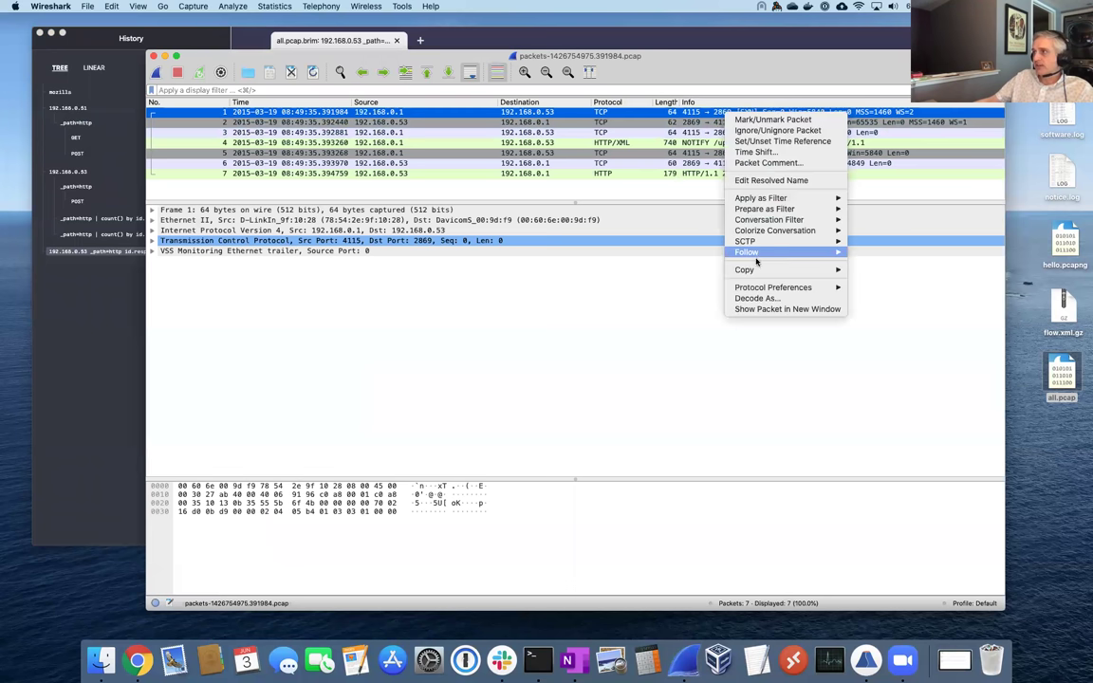
mouse_move(813, 261)
click(797, 233)
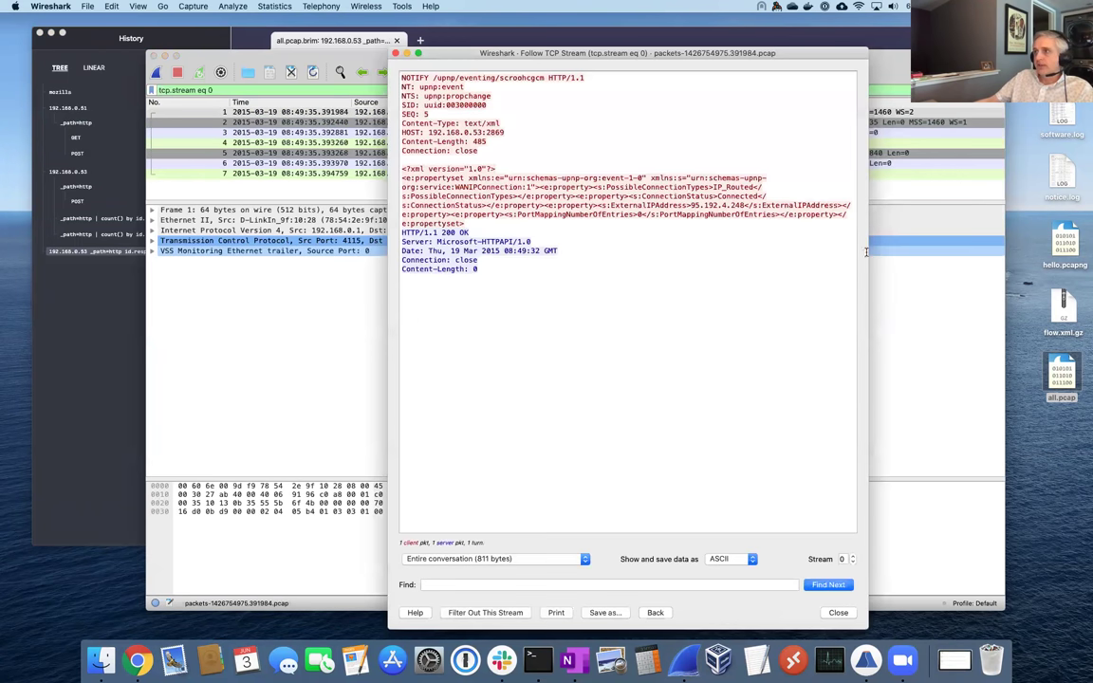
click(730, 235)
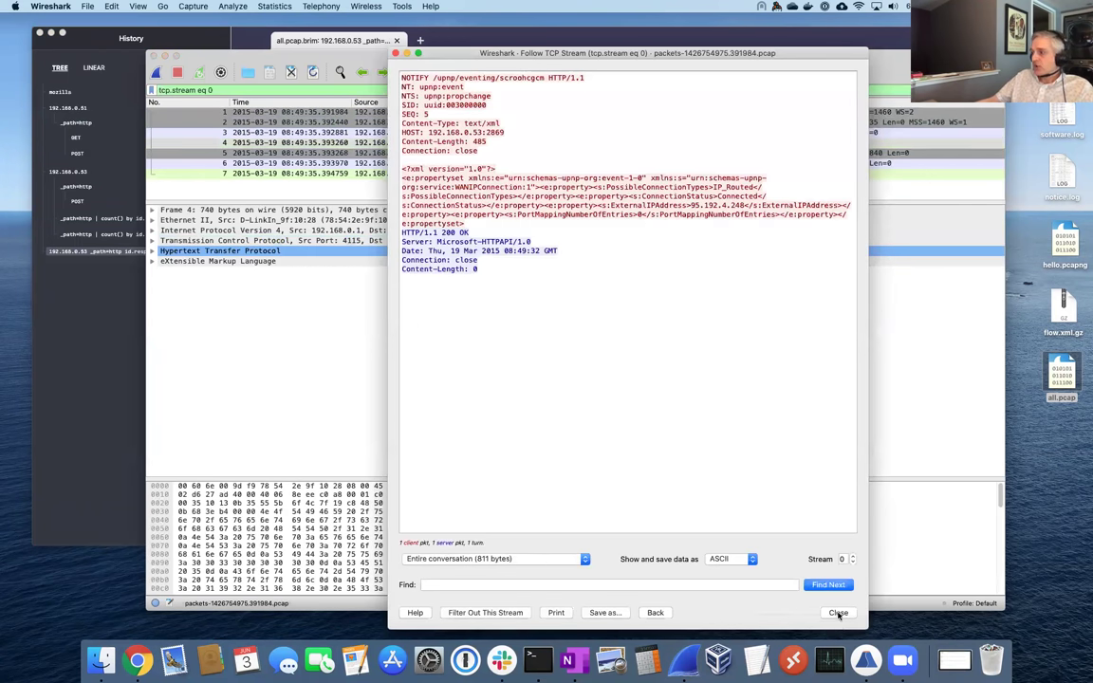
key(Escape)
key(super+Tab)
- Search for _path=weird and count the matching records by name
click(422, 88)
text(_path=)
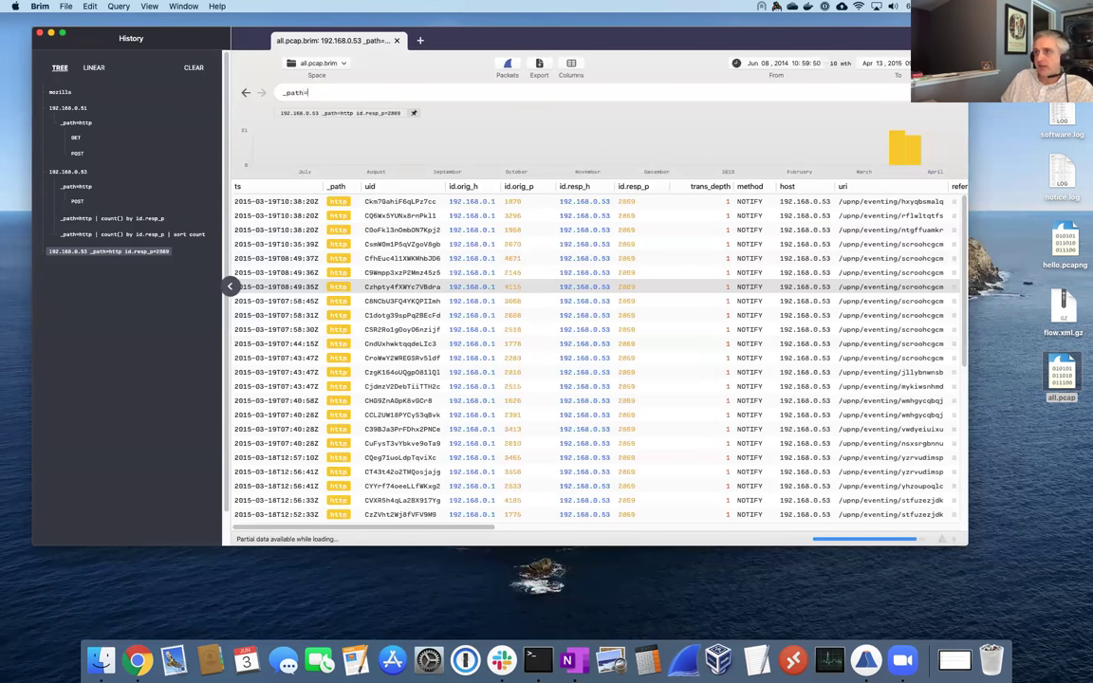
text(weird)
key(Return)
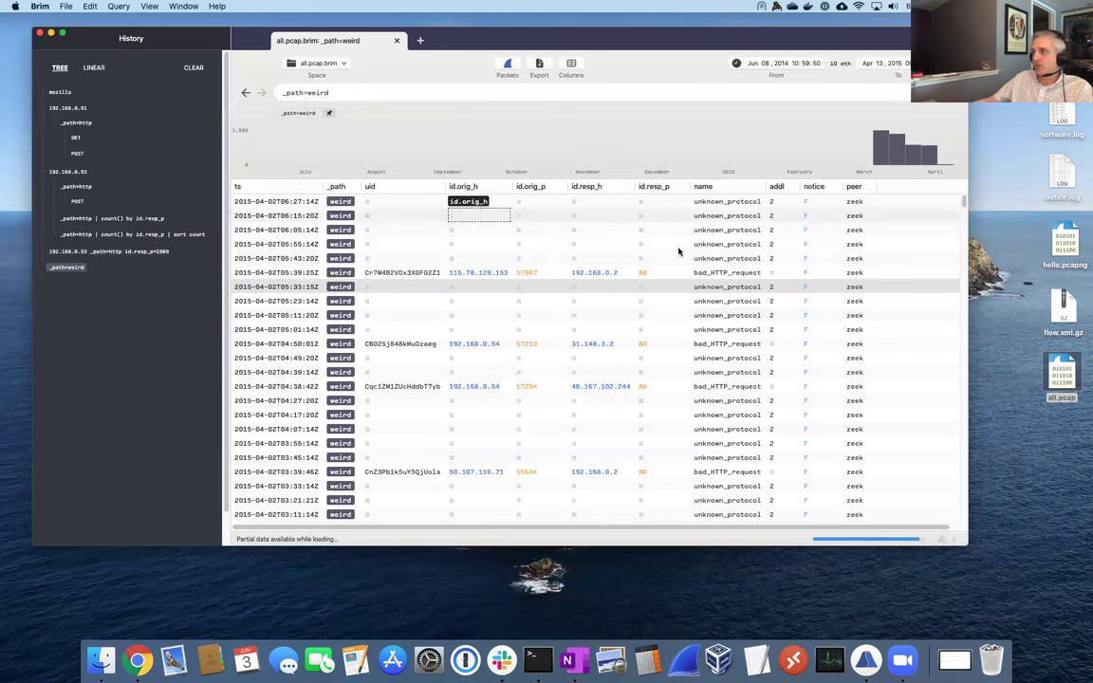
right_click(735, 204)
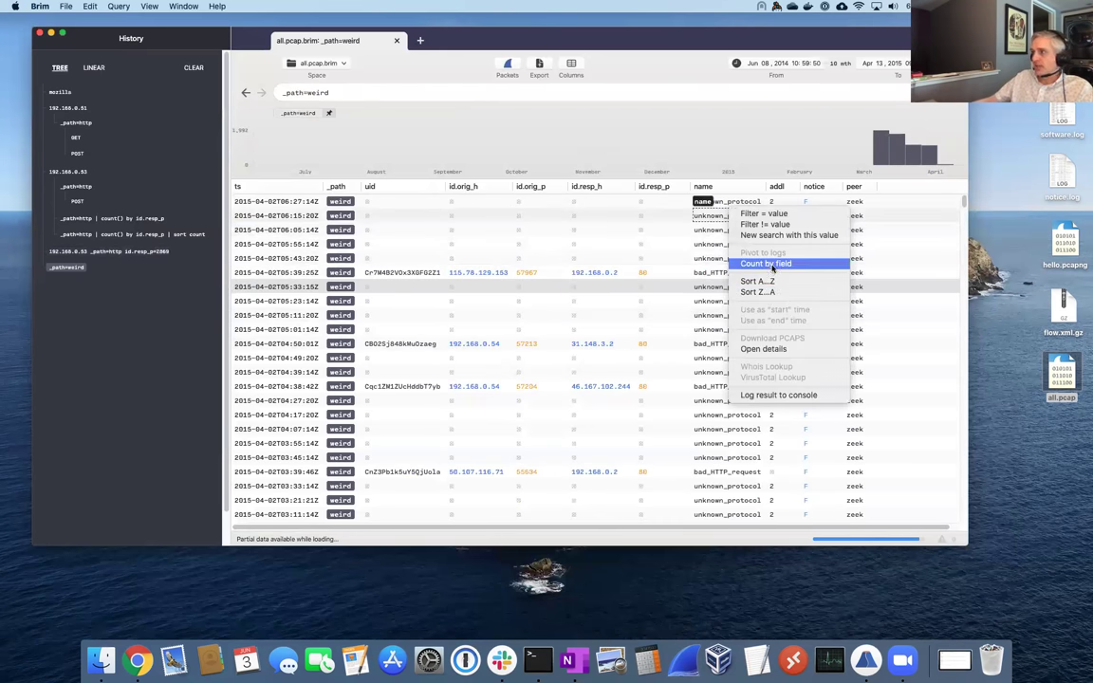
click(773, 264)
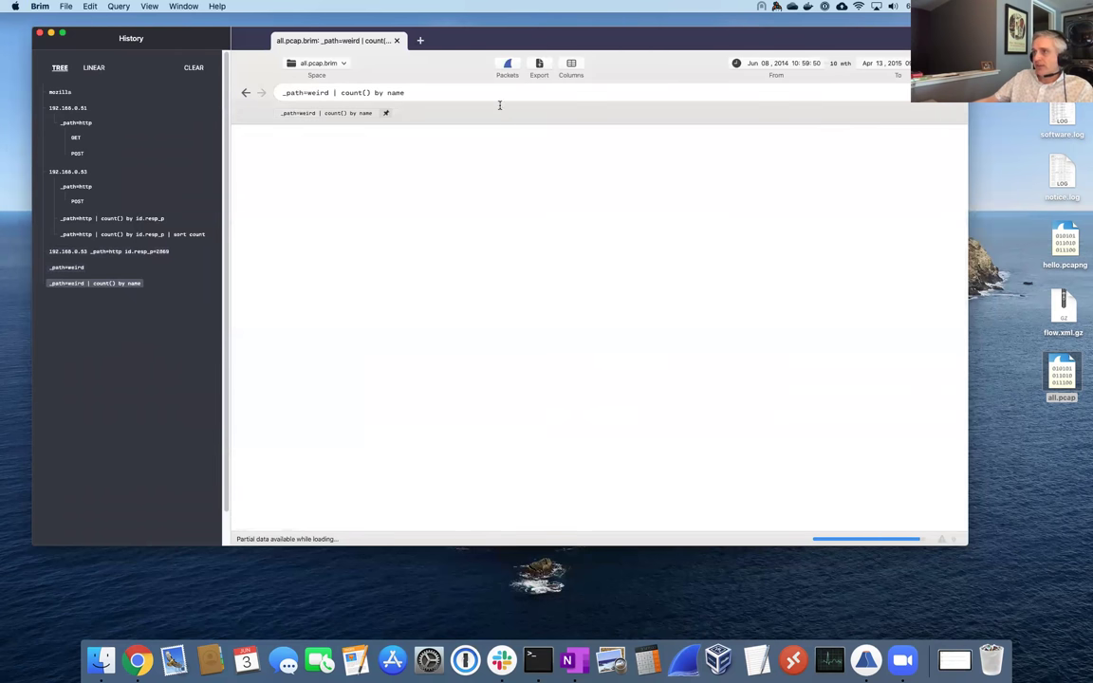
drag(285, 133, 280, 178)
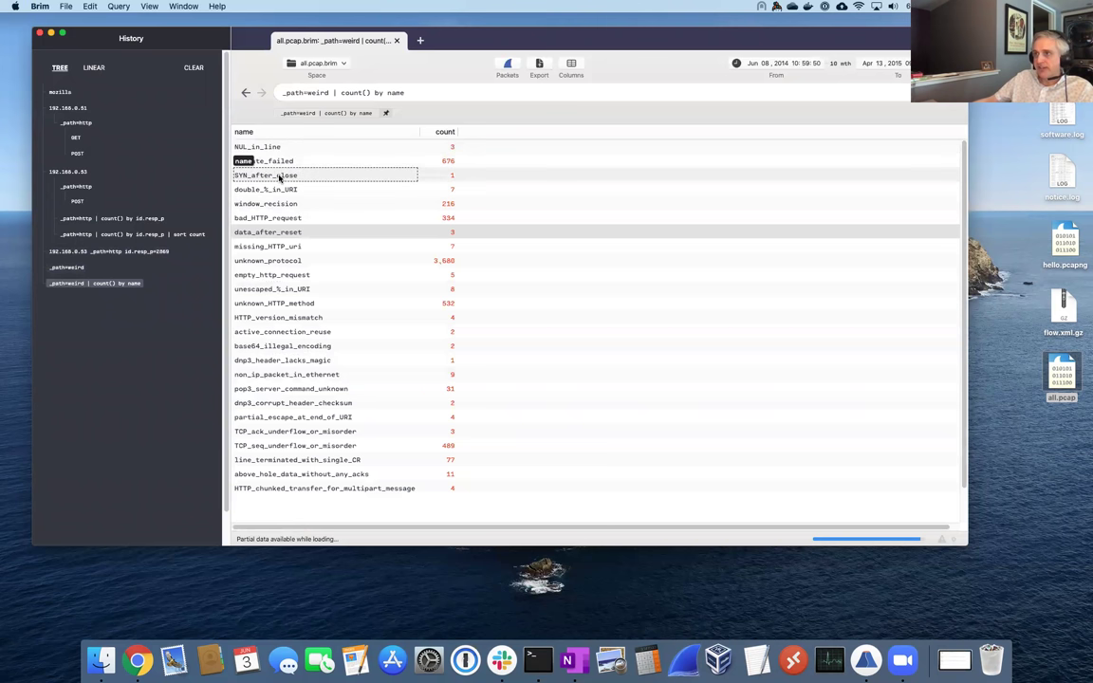
- Pivot to the SYN_after_close log and examine its out-of-order SYN, ACK packet in Wireshark, then quit Wireshark
right_click(282, 177)
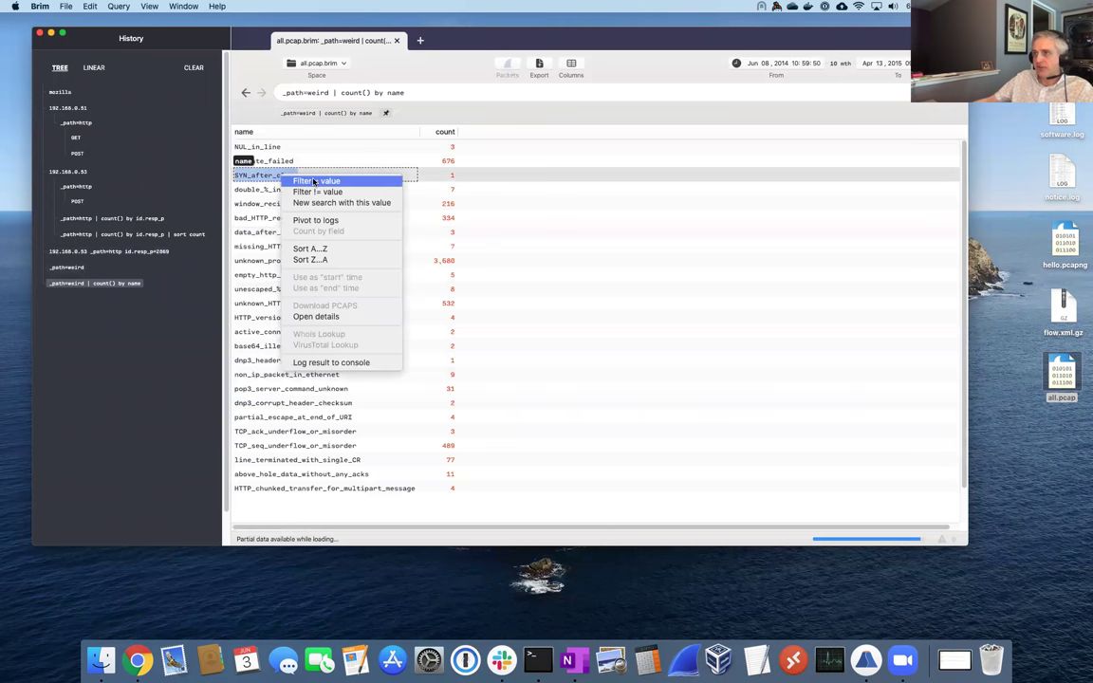
click(339, 222)
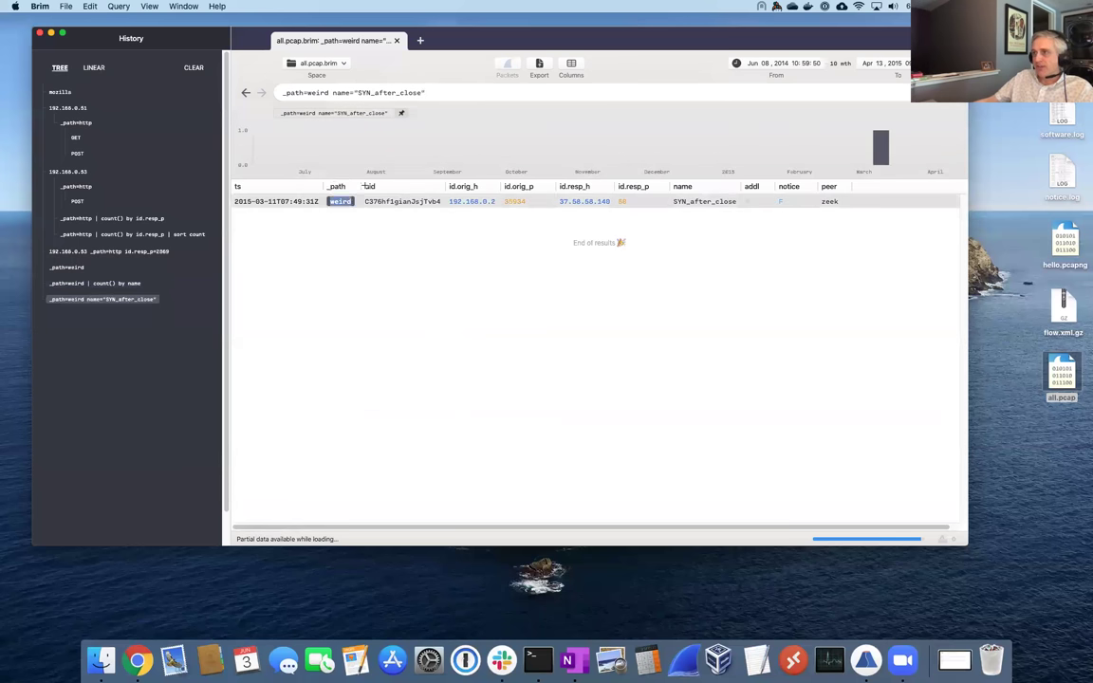
click(510, 65)
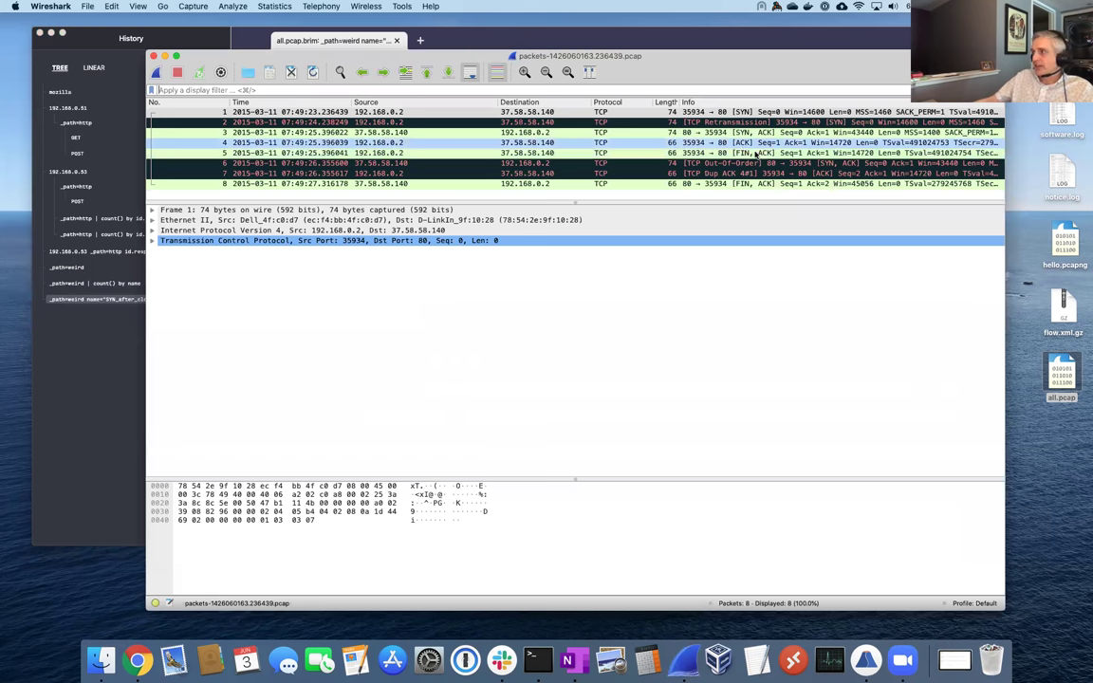
click(824, 164)
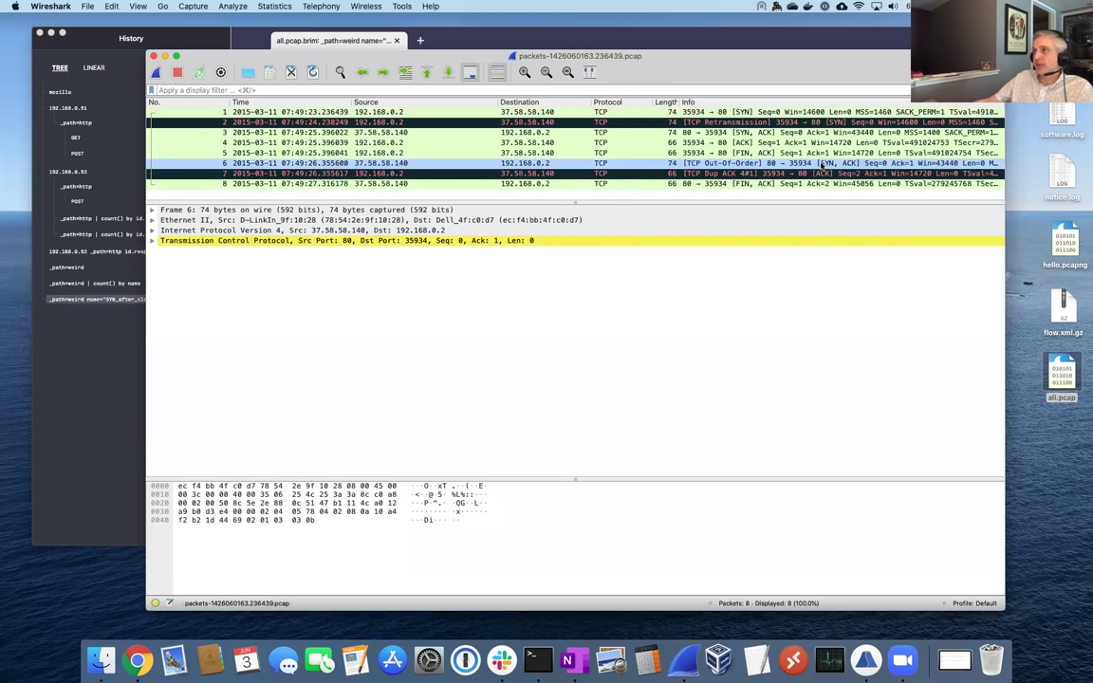
key(super+q)
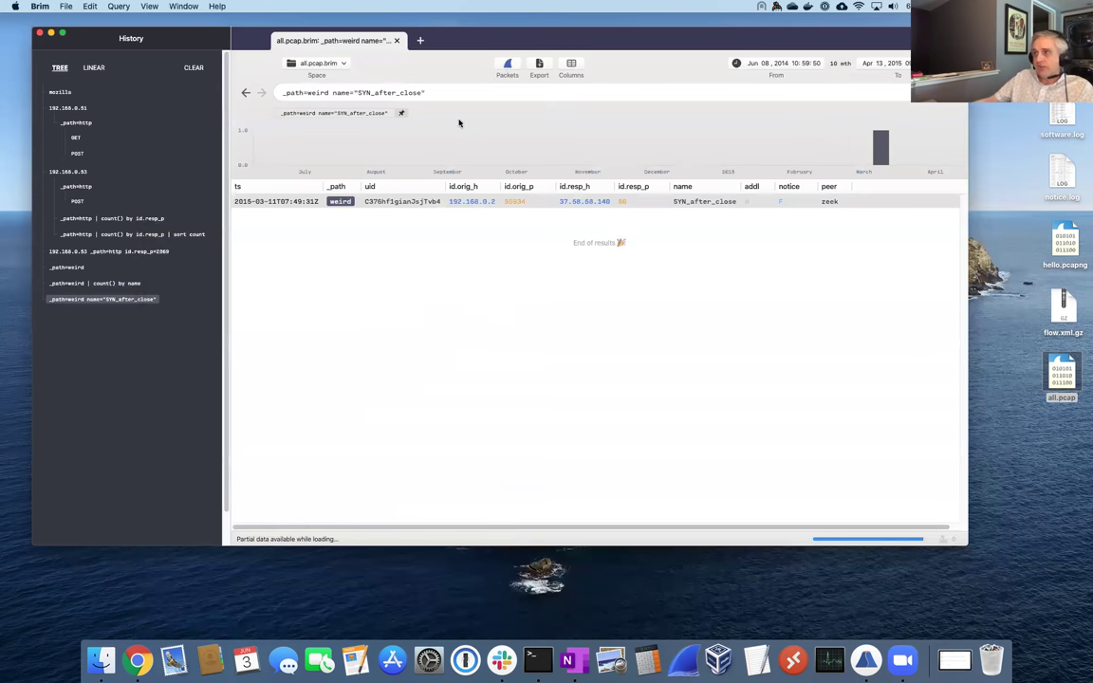
- Clear the search expression and run the empty search to list all records
key(super+l)
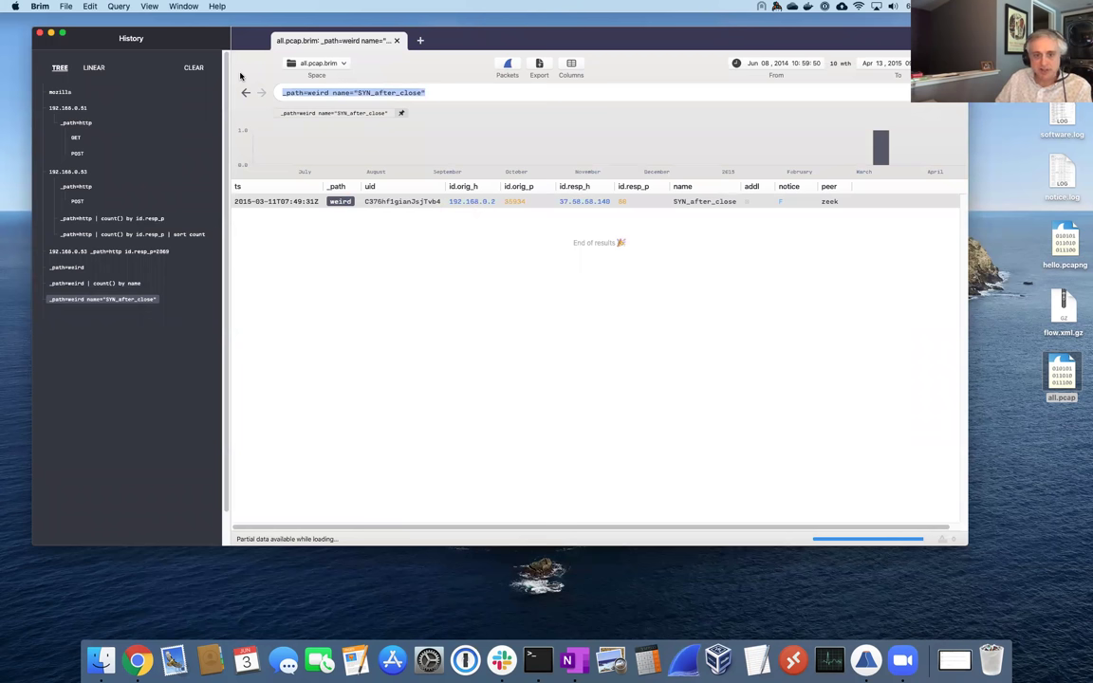
key(BackSpace)
key(Return)
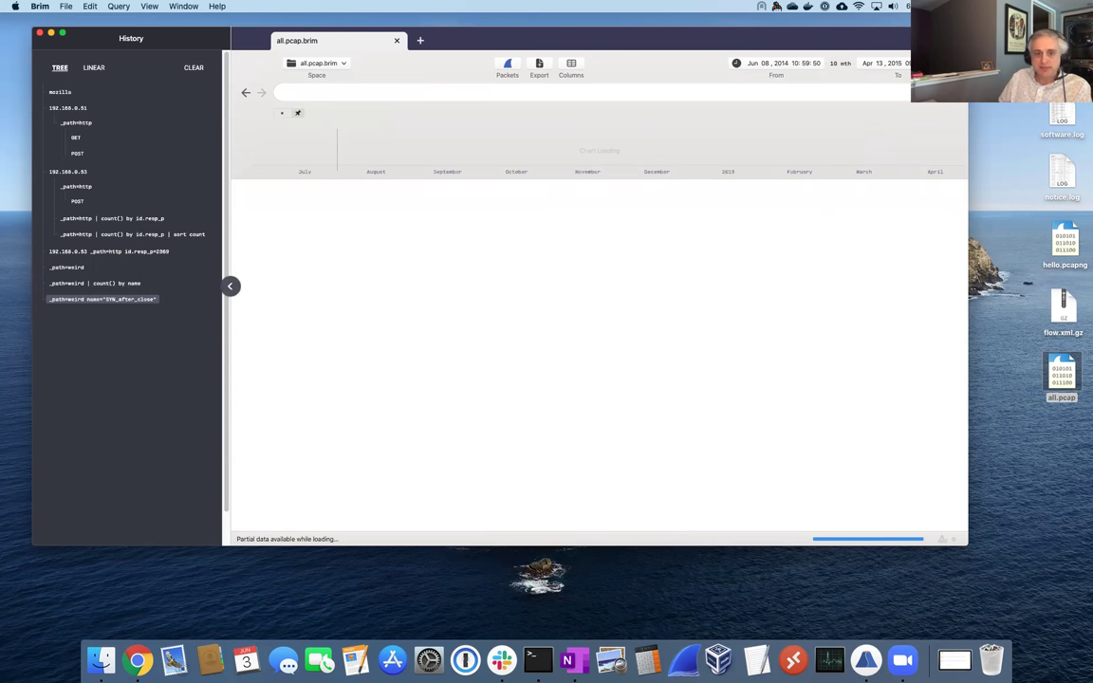
- Show the log details and step down the record list to the sixth conn record
key(super+bracketright)
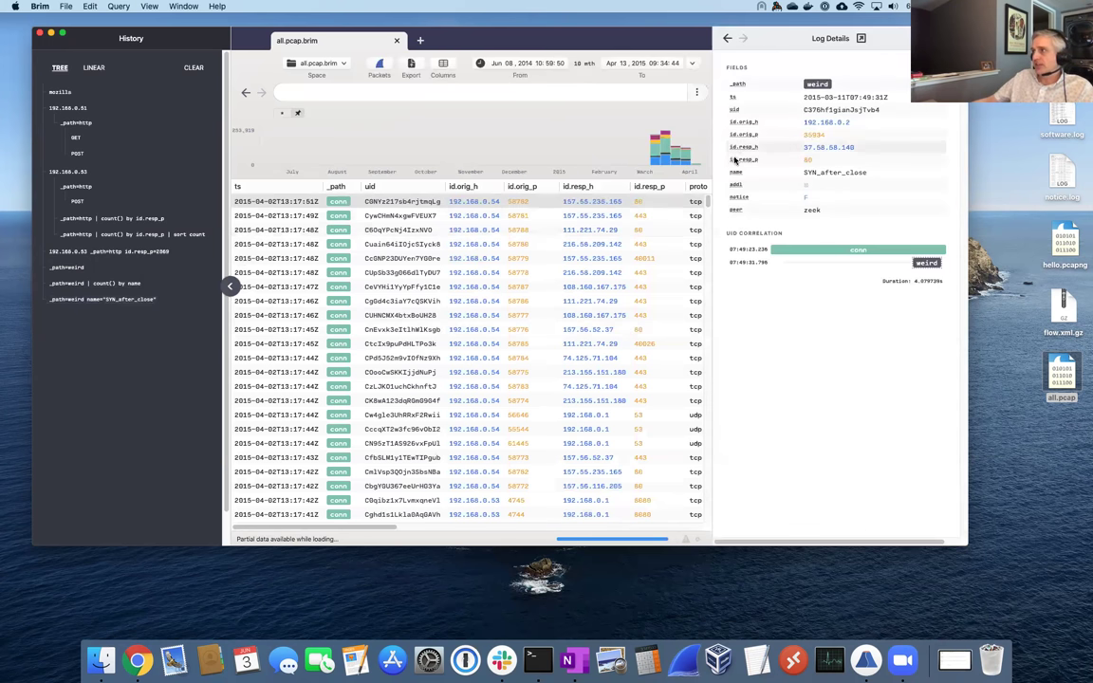
key(Down)
key(Down)
key(Down)
key(Down)
key(Down)
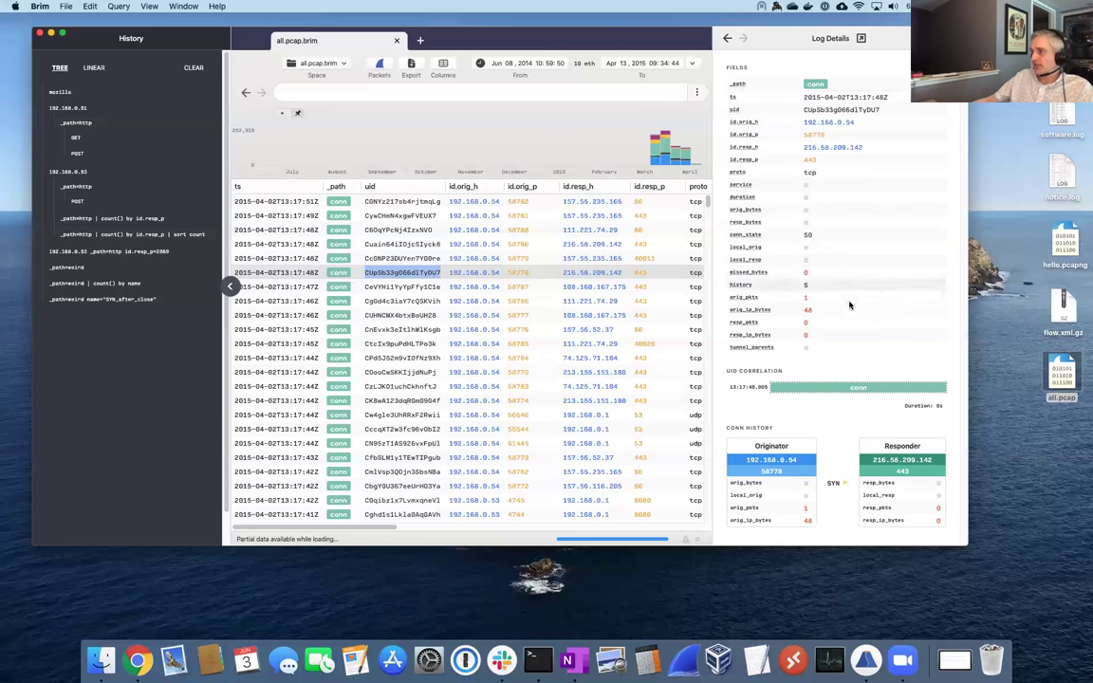
click(320, 90)
text(www.b)
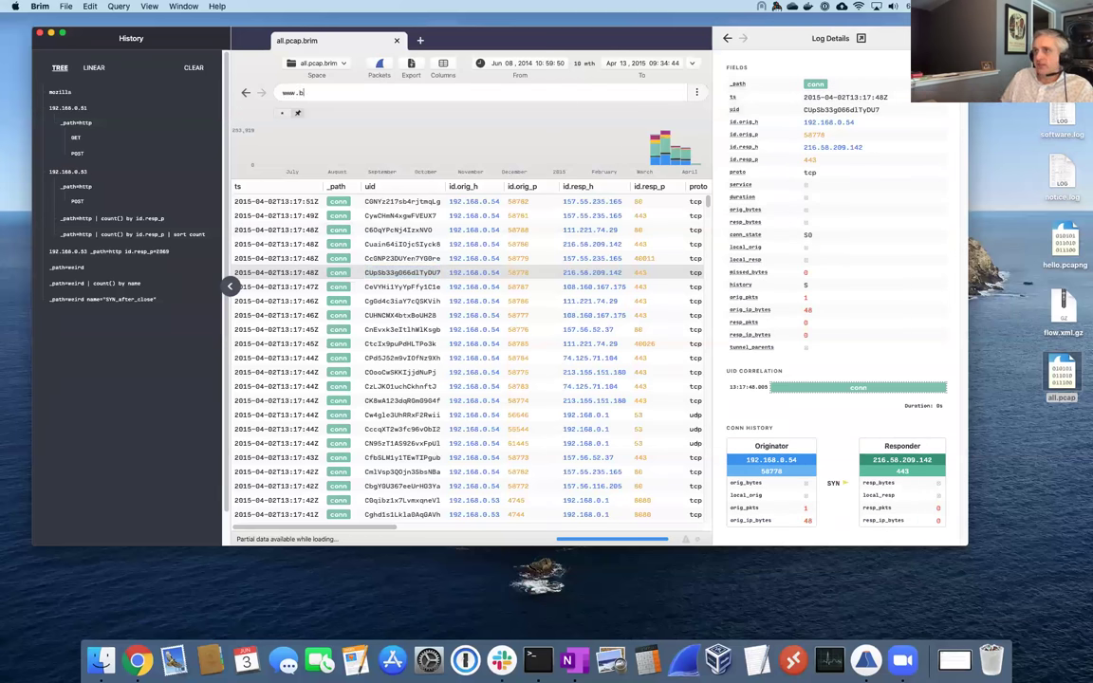
text(usinessdoc.com)
key(Return)
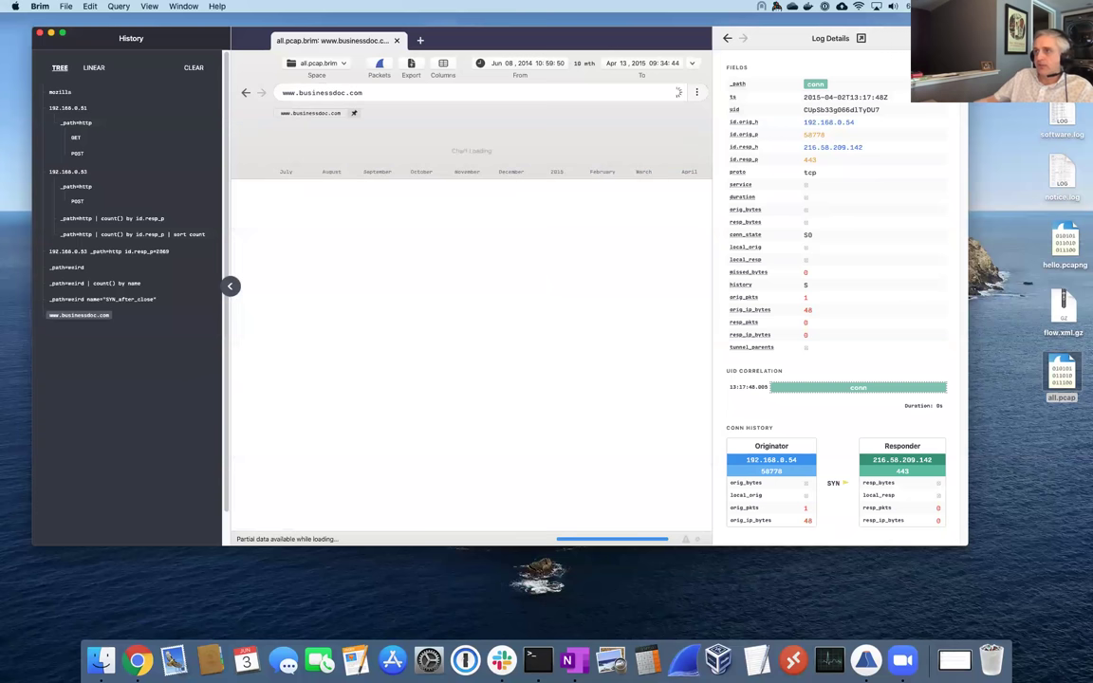
- Enlarge the Brim window to fill the screen and refresh the search with the newly available data
drag(642, 28, 610, 14)
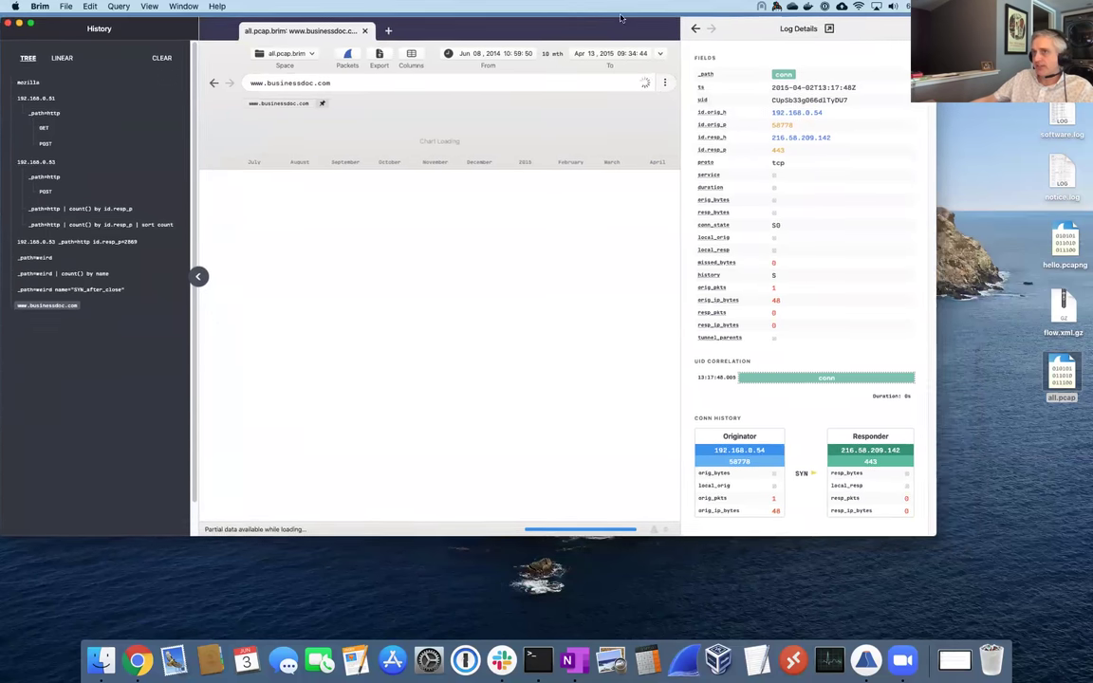
double_click(610, 14)
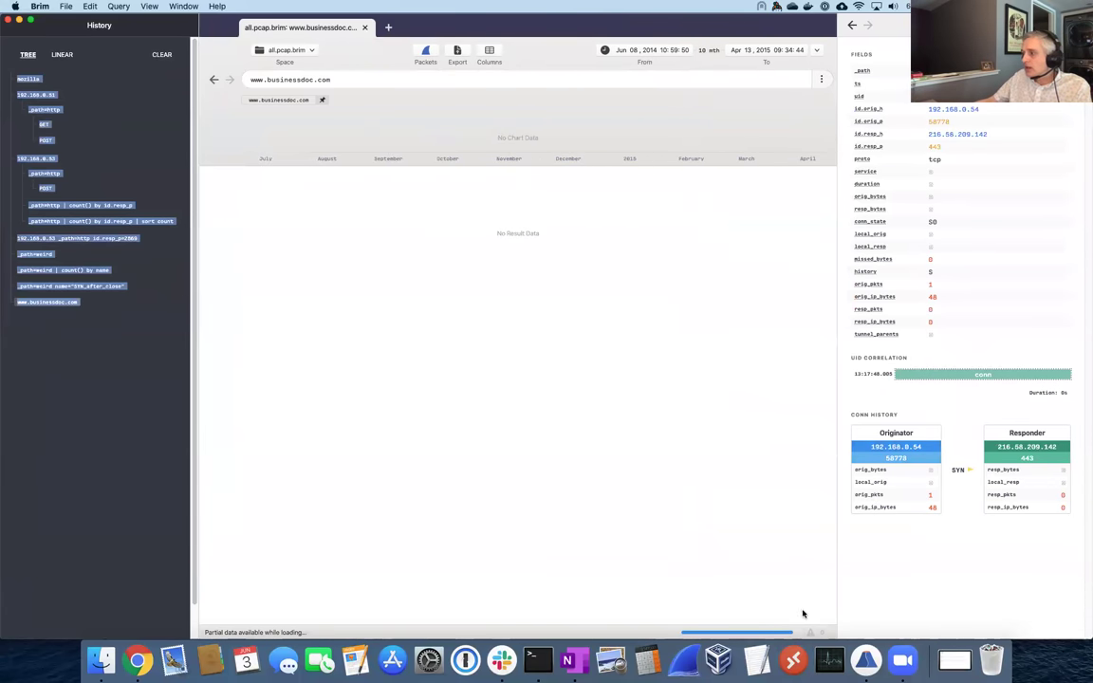
click(462, 84)
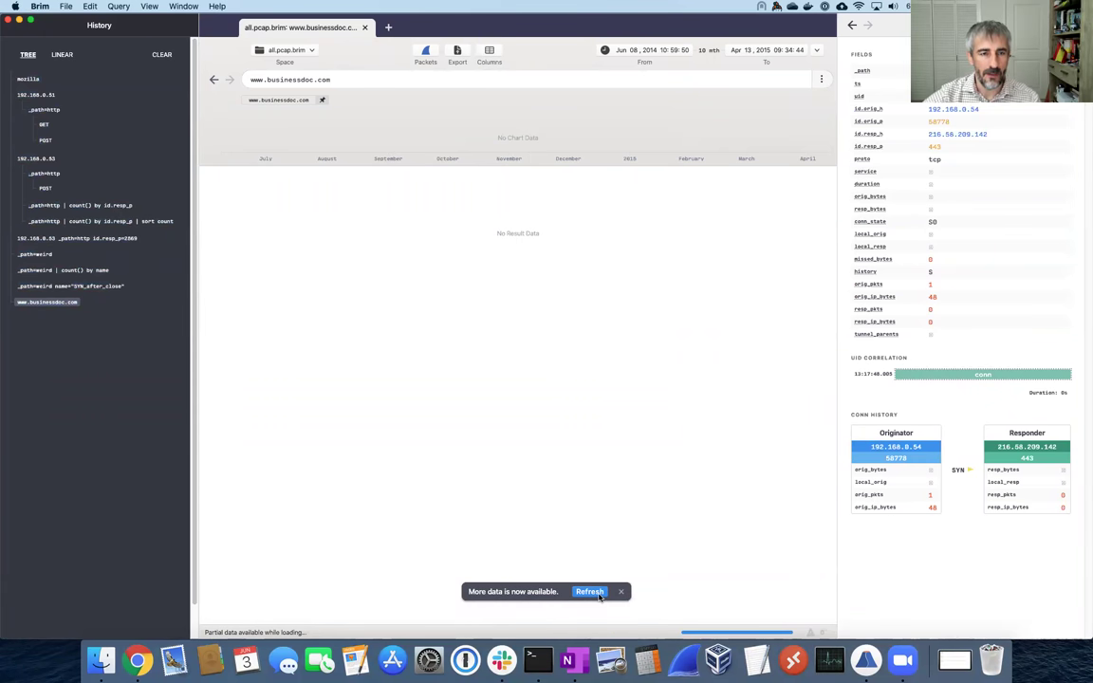
click(590, 593)
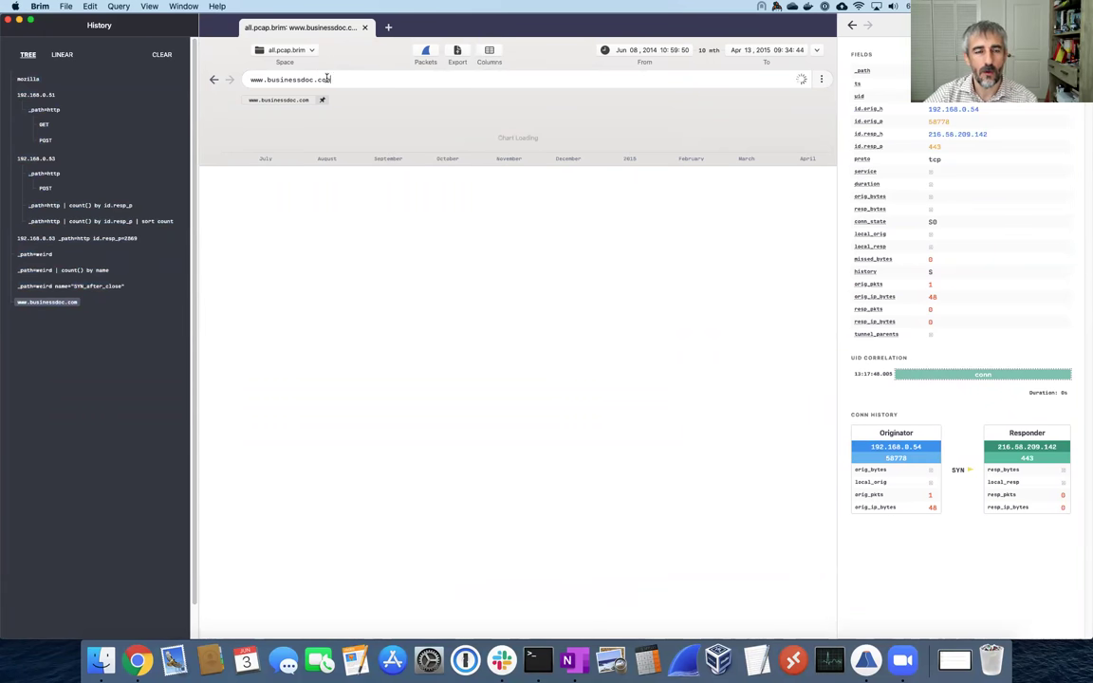
click(266, 80)
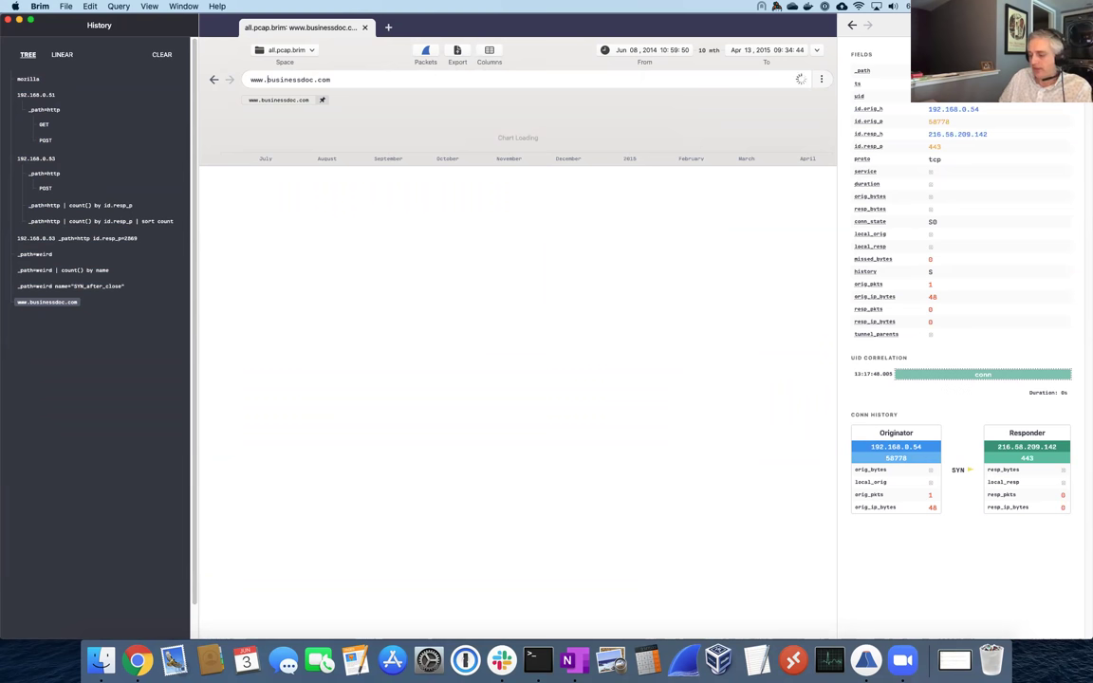
text(my)
key(Return)
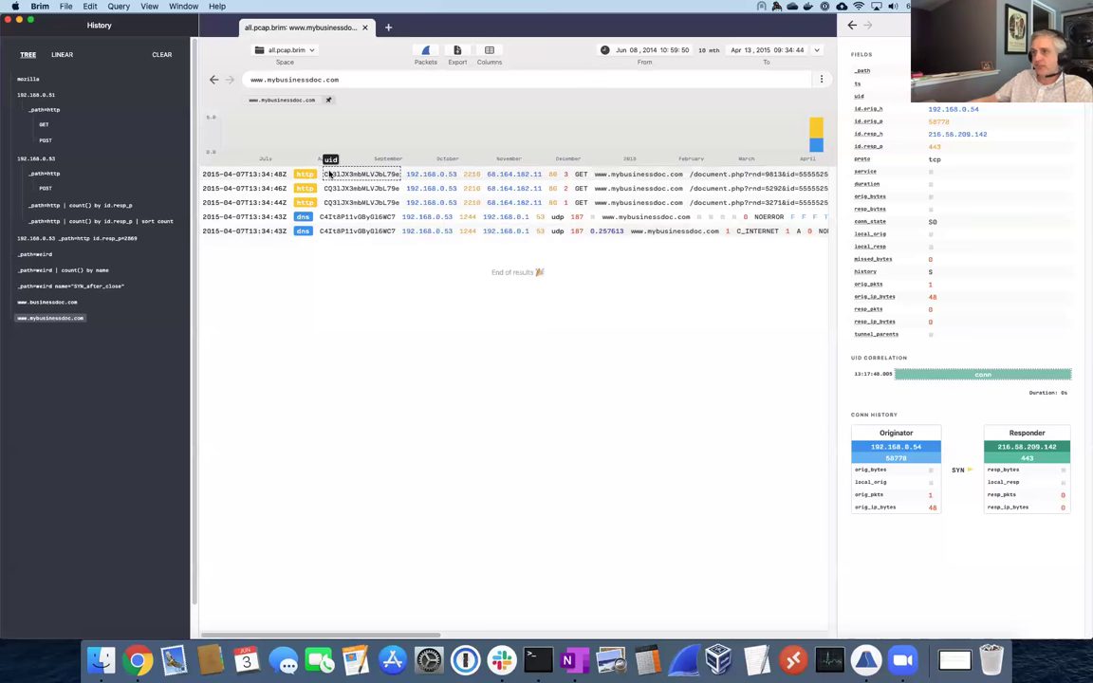
click(330, 174)
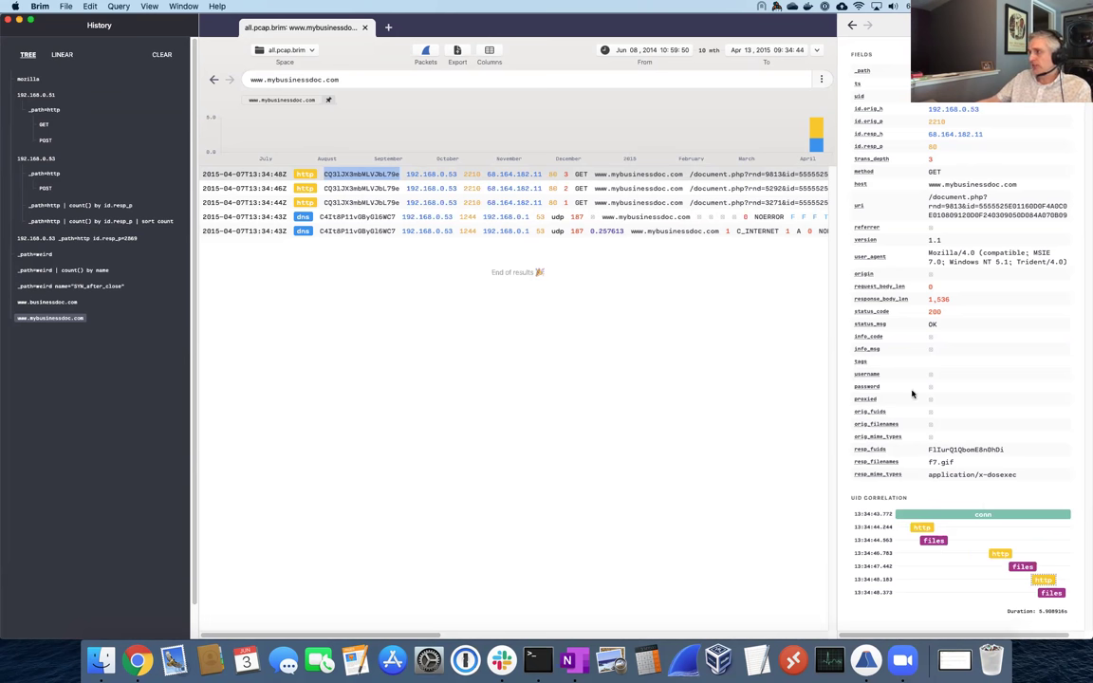
click(996, 515)
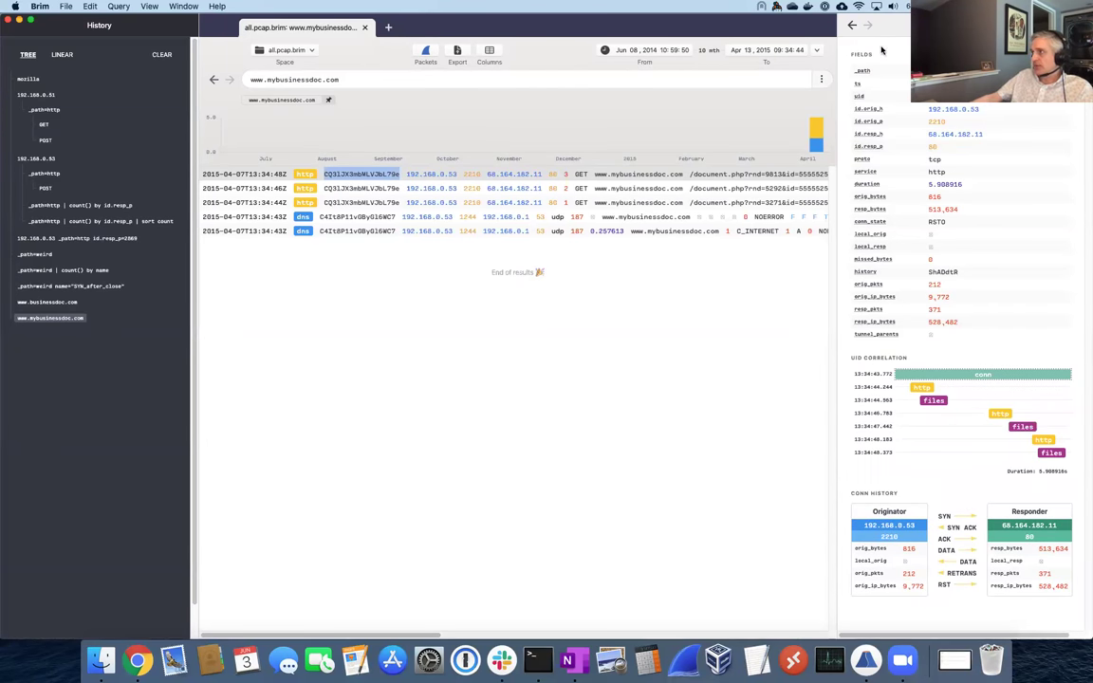
- Examine the conn record's fields and history, open the last correlated files record, and view its MD5 correlation
mouse_move(872, 110)
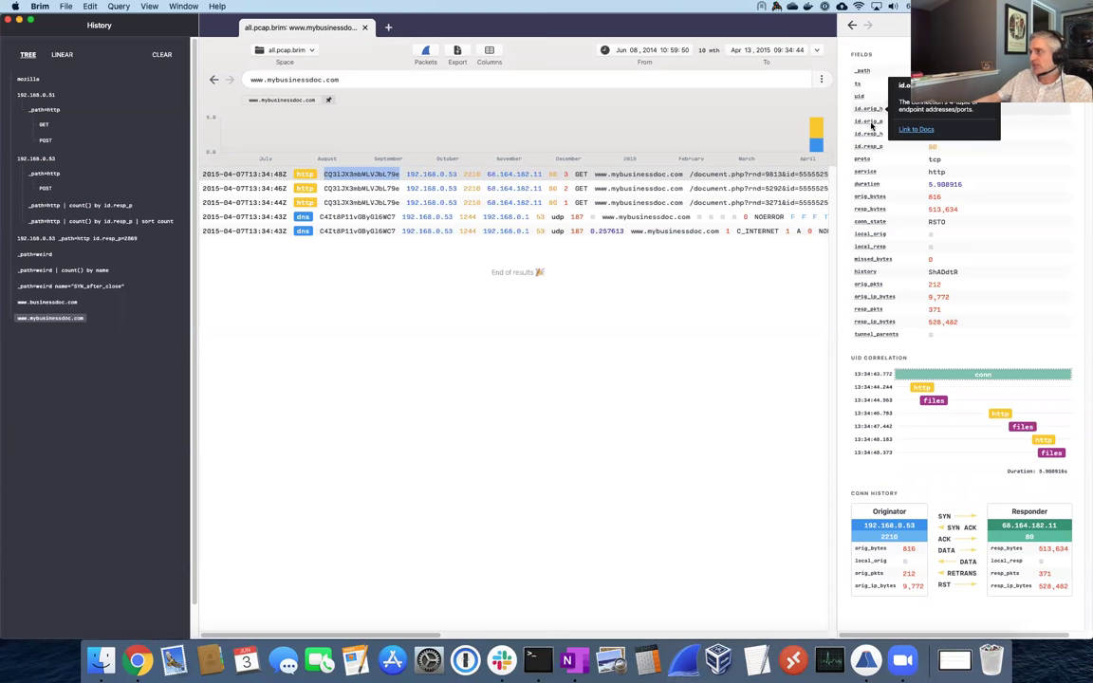
mouse_move(866, 173)
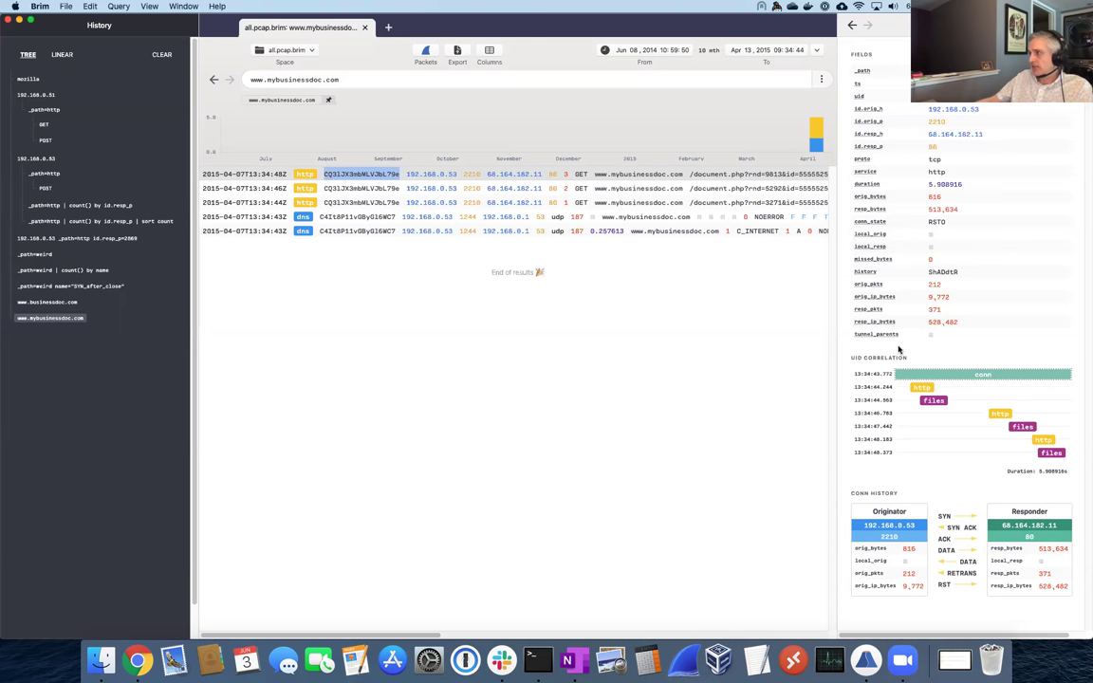
mouse_move(871, 273)
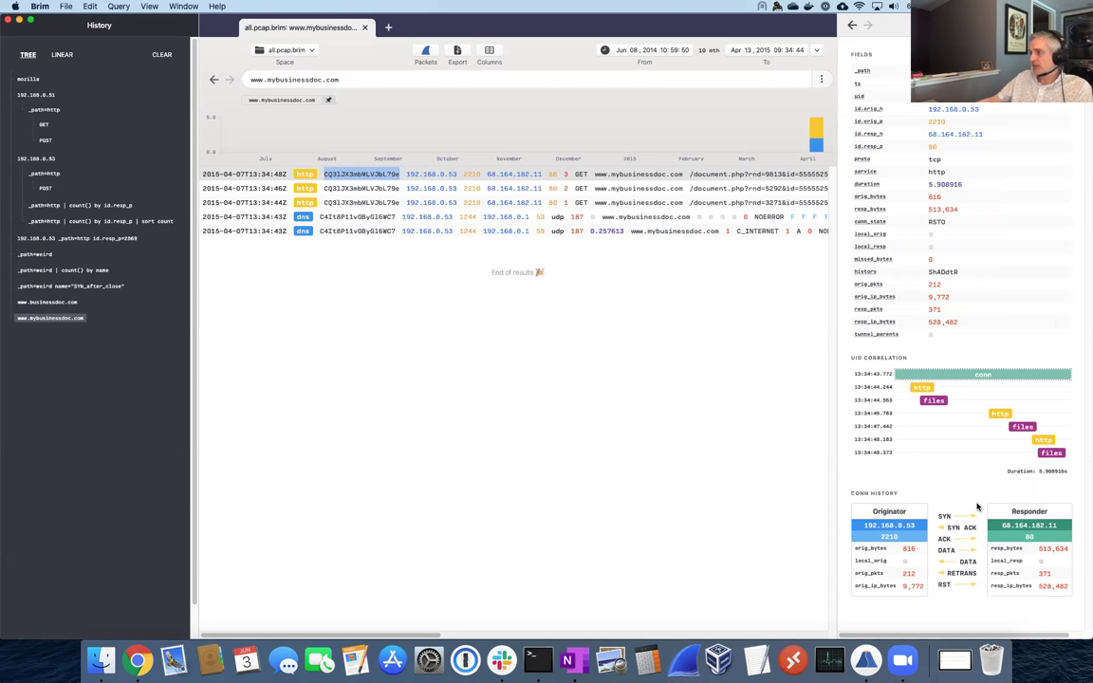
click(1050, 455)
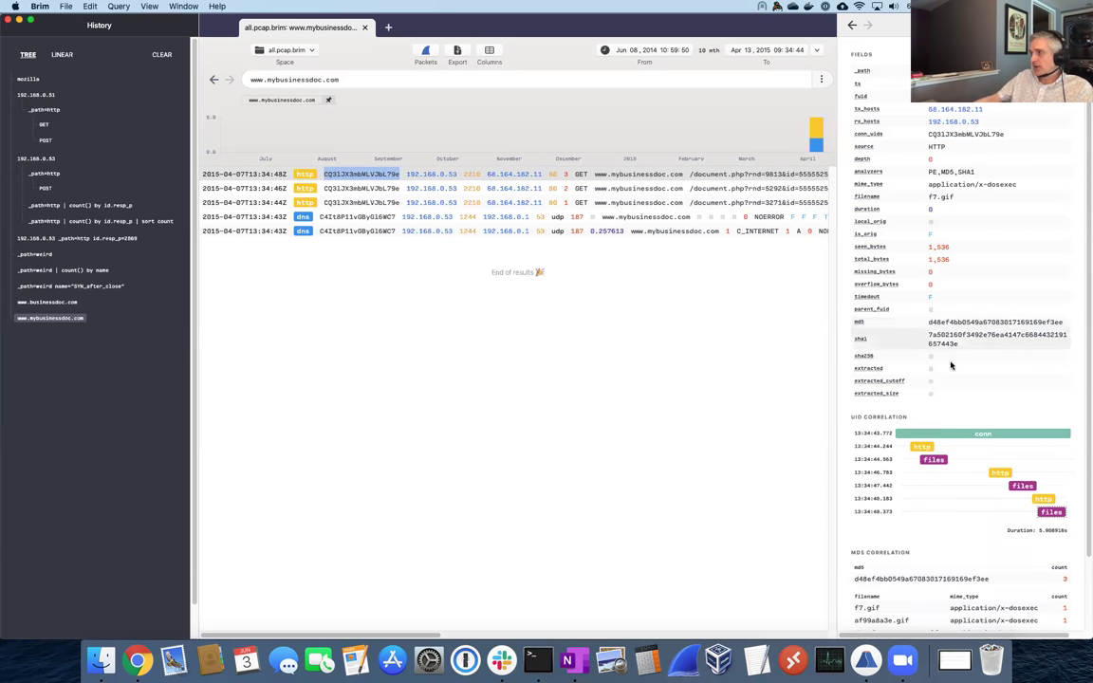
scroll(957, 379, down, 2)
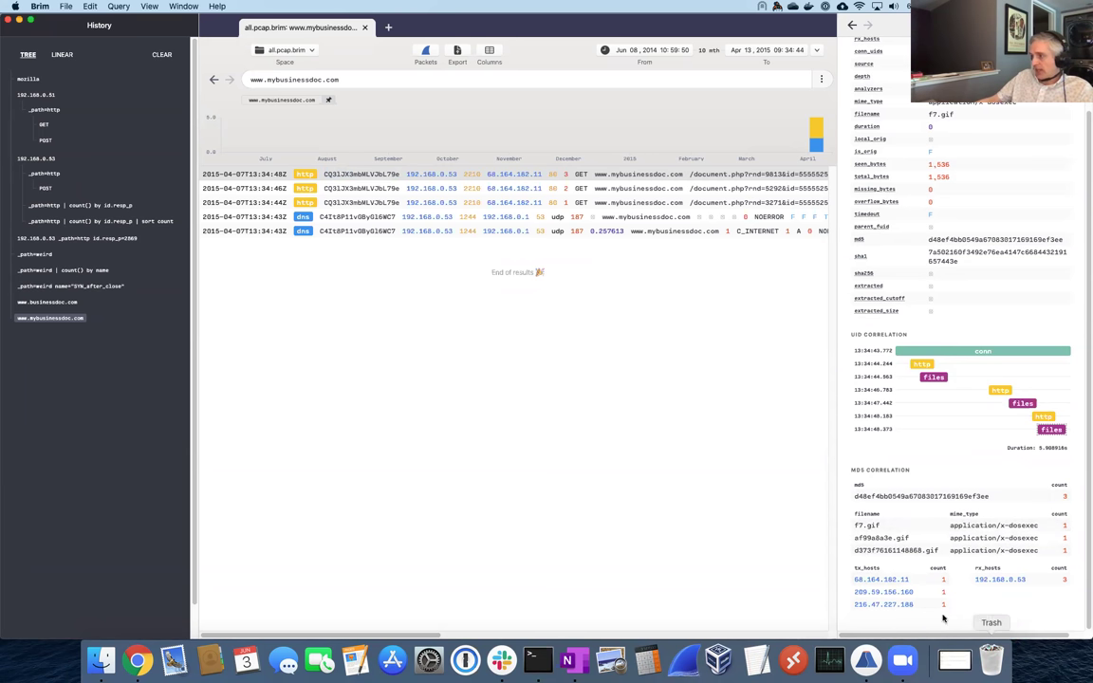
- Look up the file's MD5 hash on VirusTotal and close the browser window with the report
right_click(913, 495)
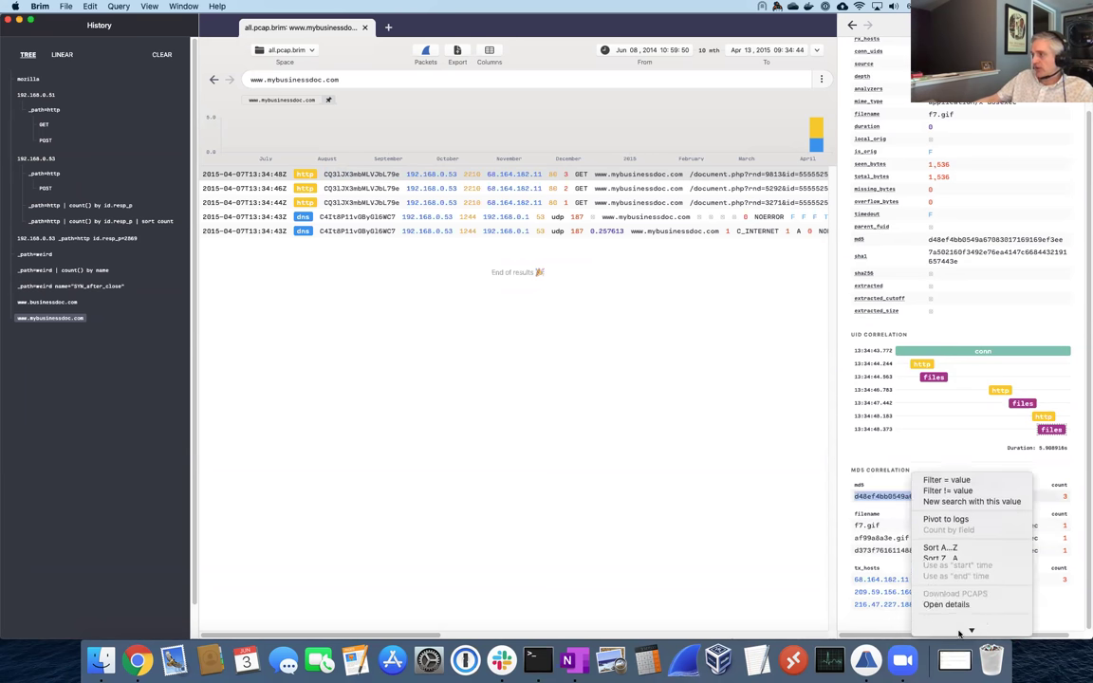
mouse_move(971, 630)
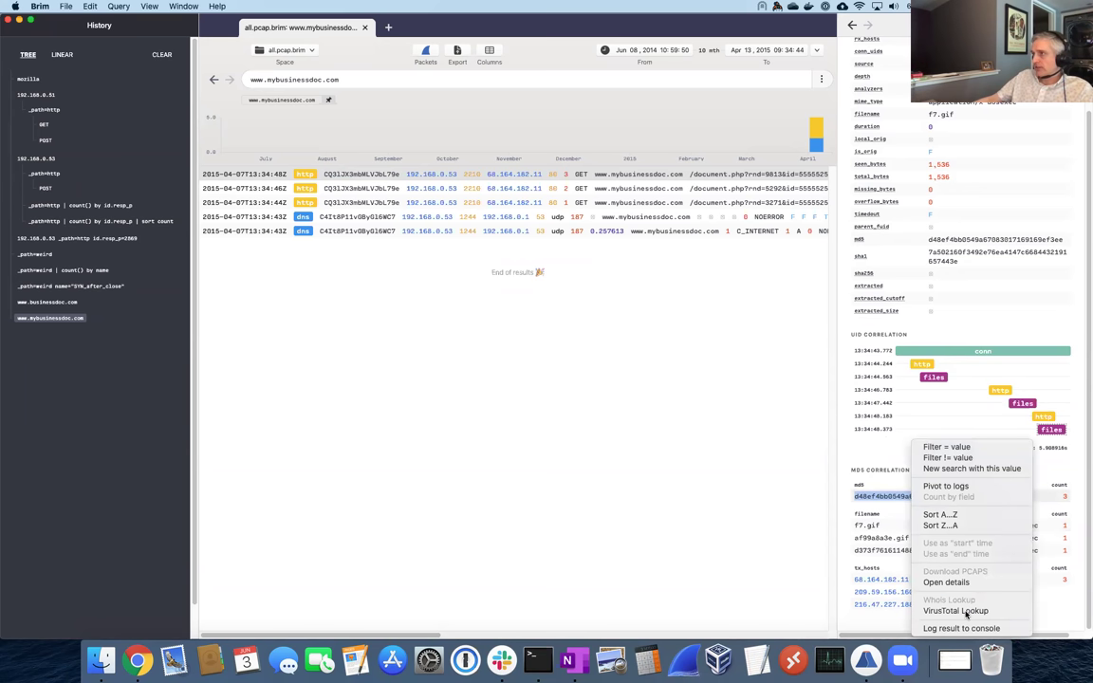
click(967, 615)
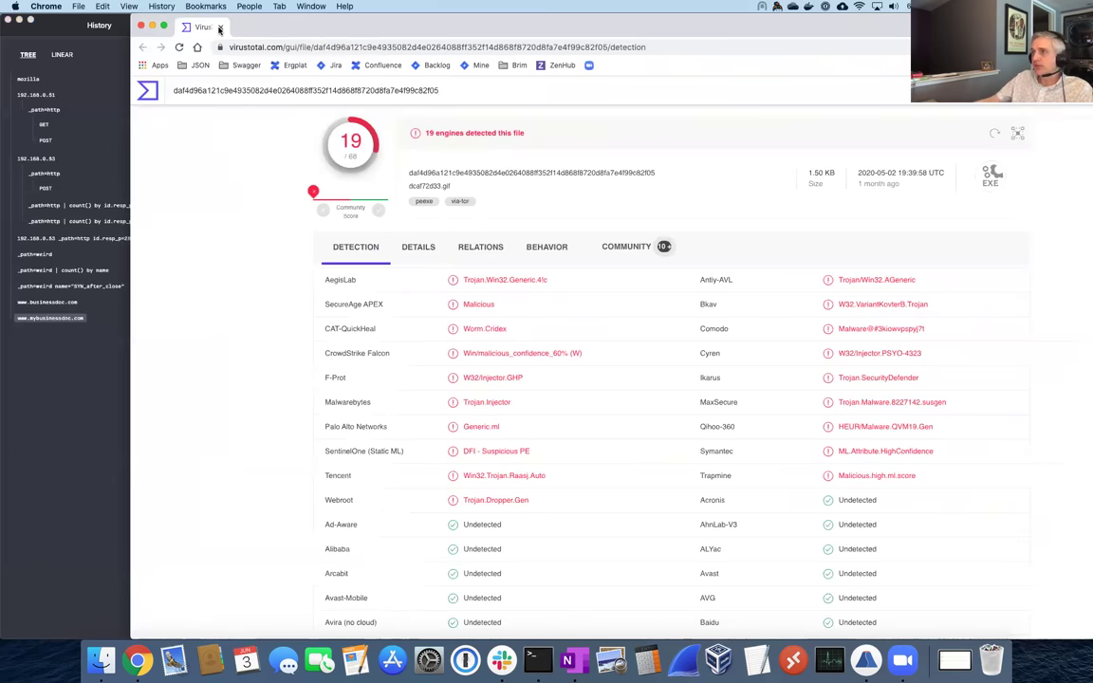
drag(664, 17, 551, 16)
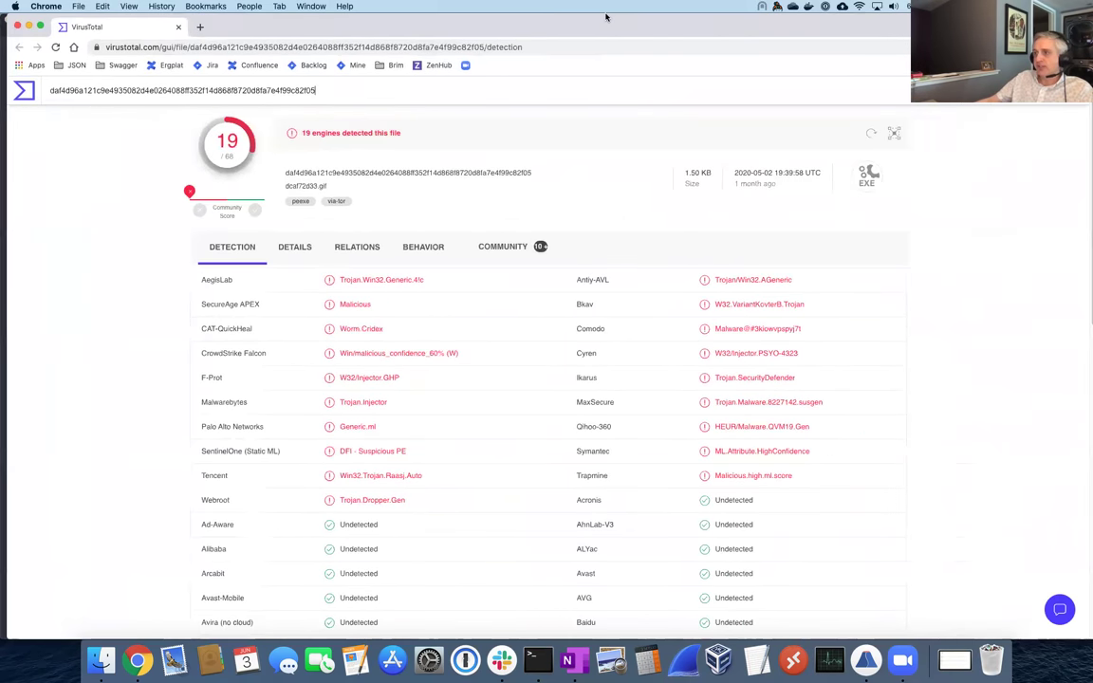
click(17, 26)
- Run a Whois lookup on transmitting host 68.164.182.11 and close the result
right_click(896, 581)
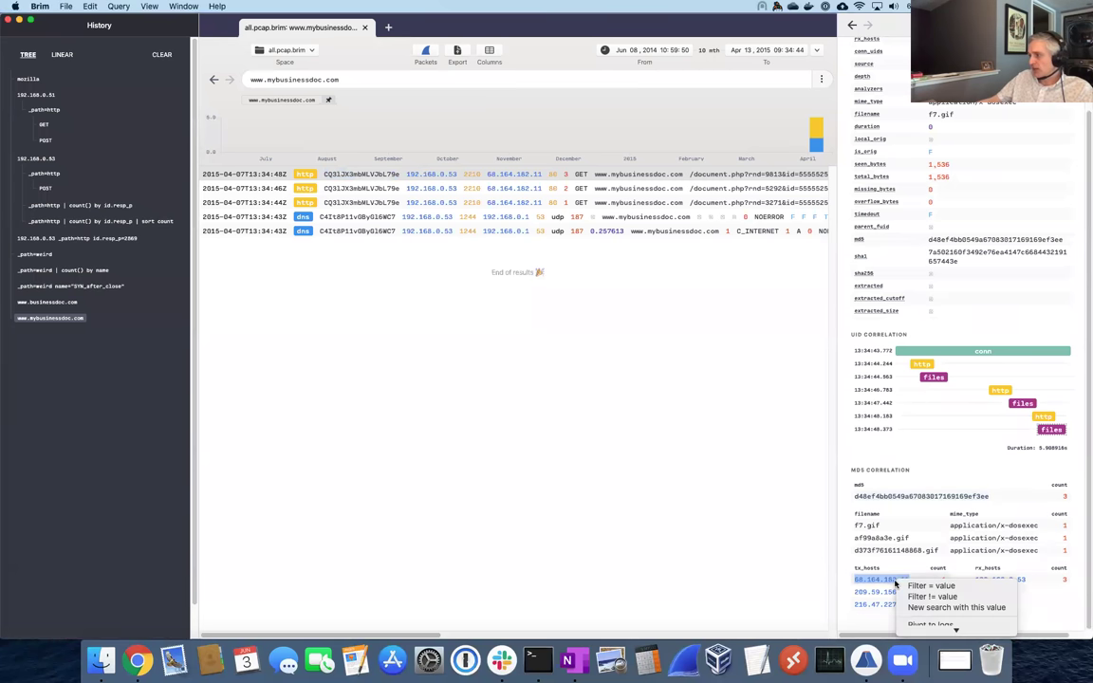
mouse_move(944, 631)
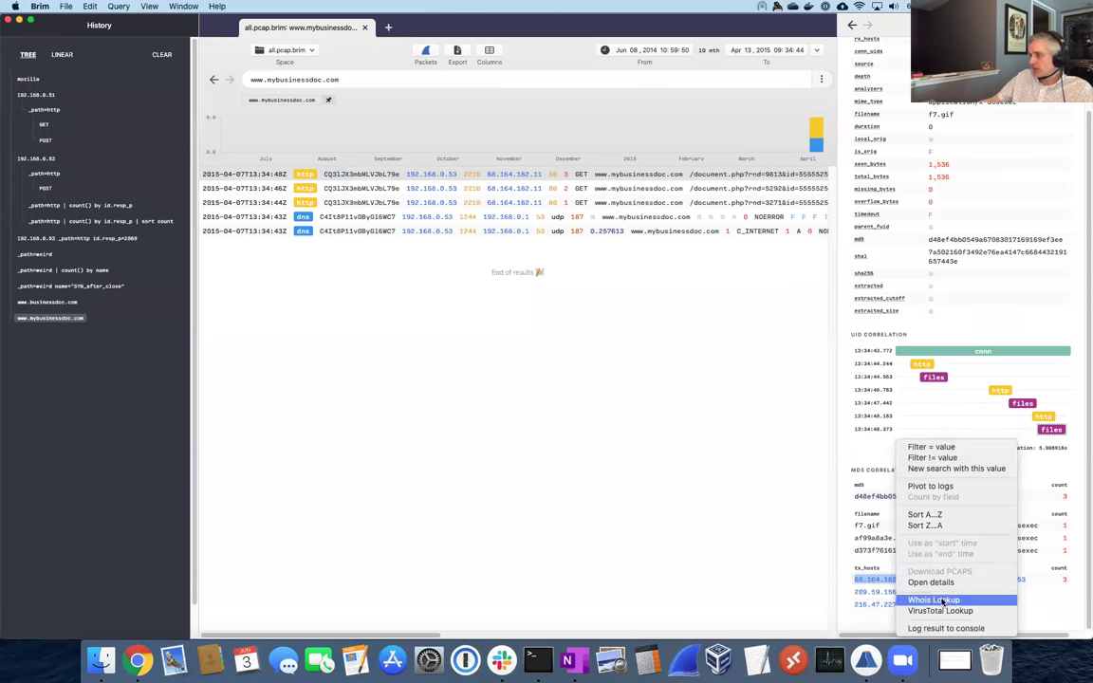
click(943, 601)
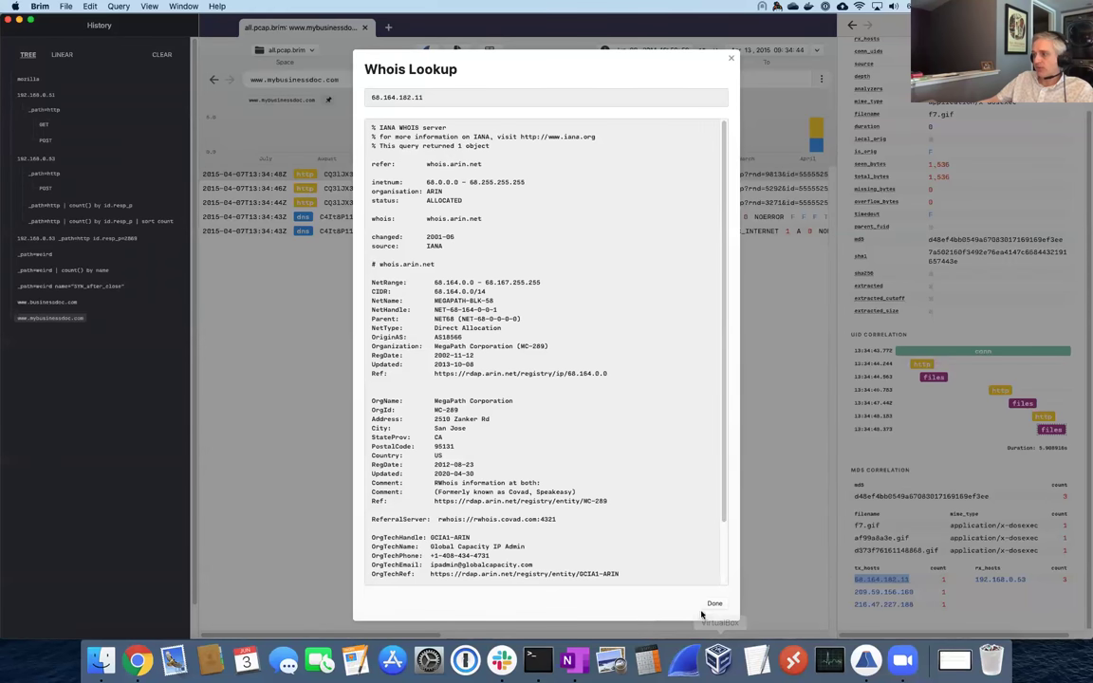
click(713, 606)
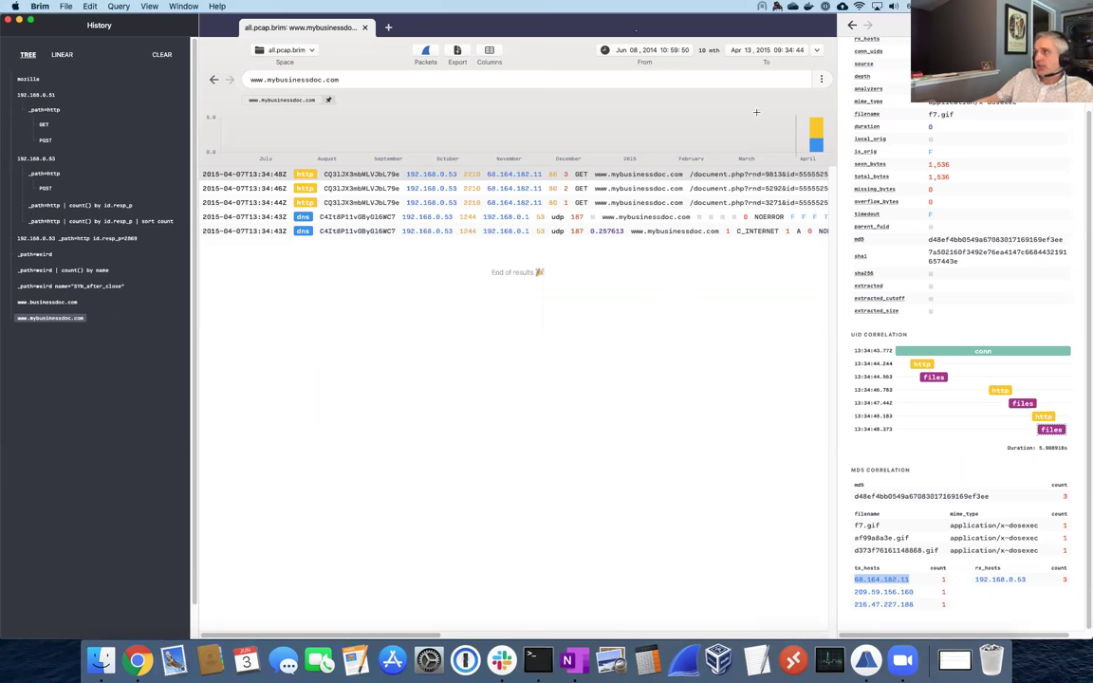
- Clear the search term and rerun the search to show all records
click(740, 79)
key(super+a)
key(BackSpace)
key(Return)
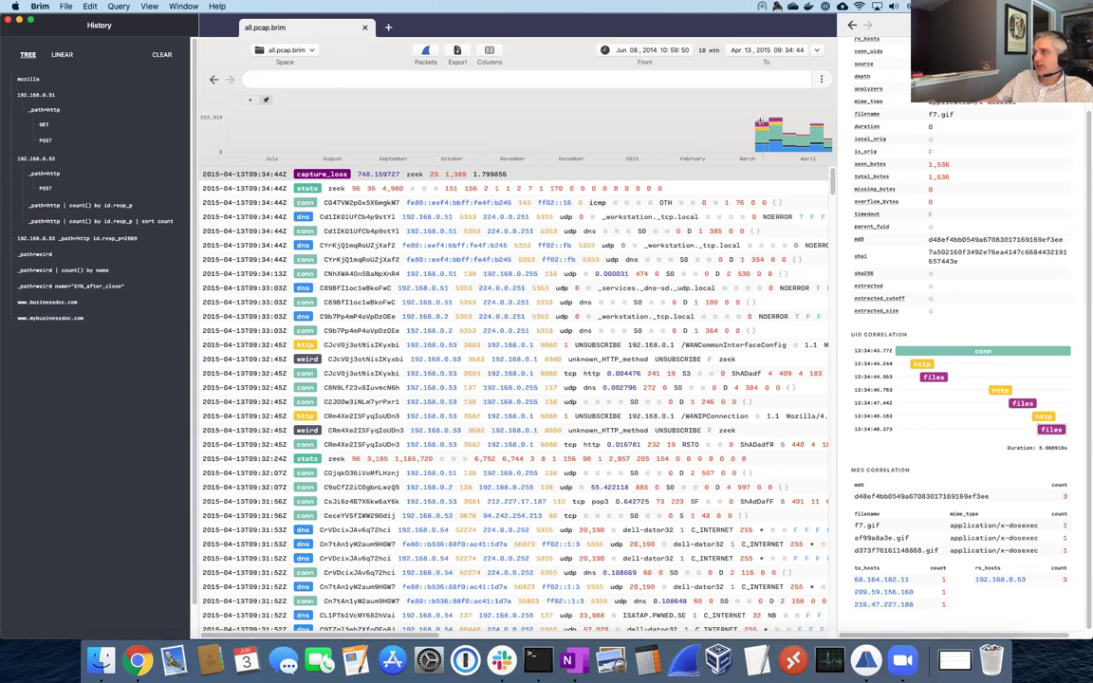
- Narrow the timeline to March and April 2015, and further to Mar 16, 2015 16:55:10 through Mar 17, 2015 17:06:23
drag(760, 121, 854, 136)
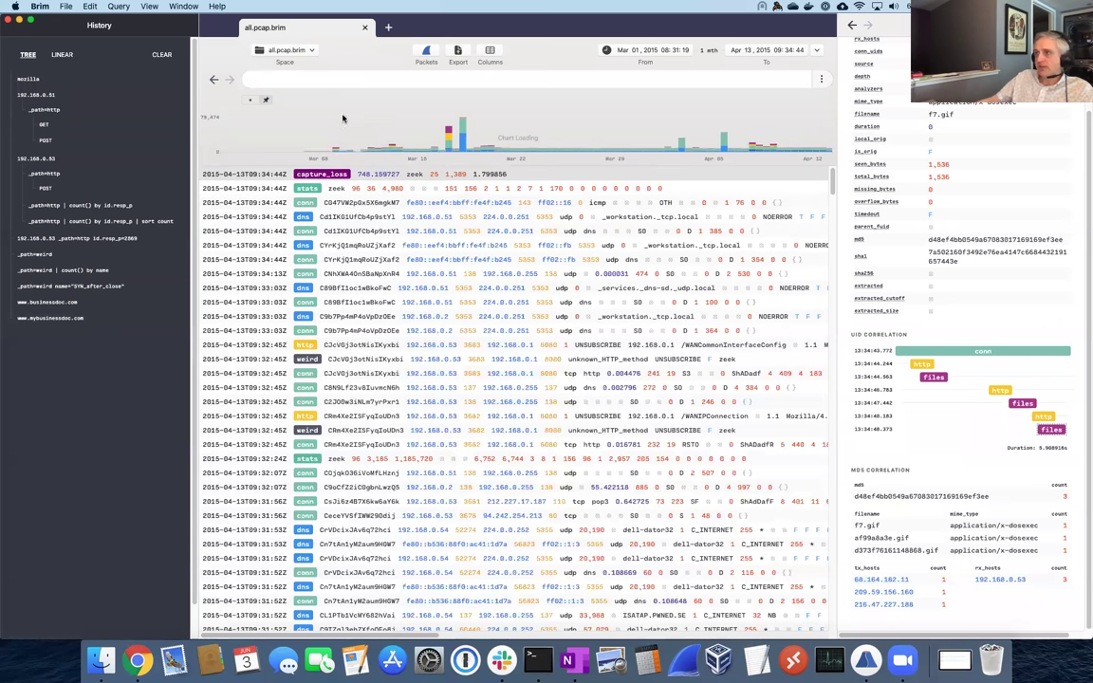
mouse_move(411, 126)
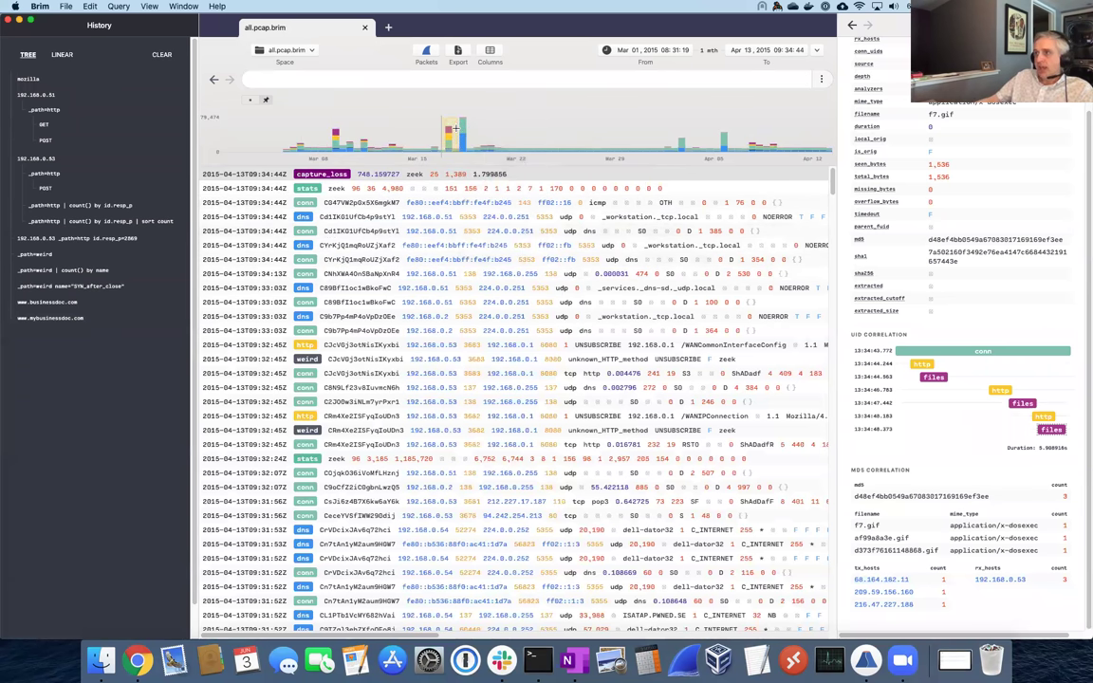
drag(453, 127, 440, 129)
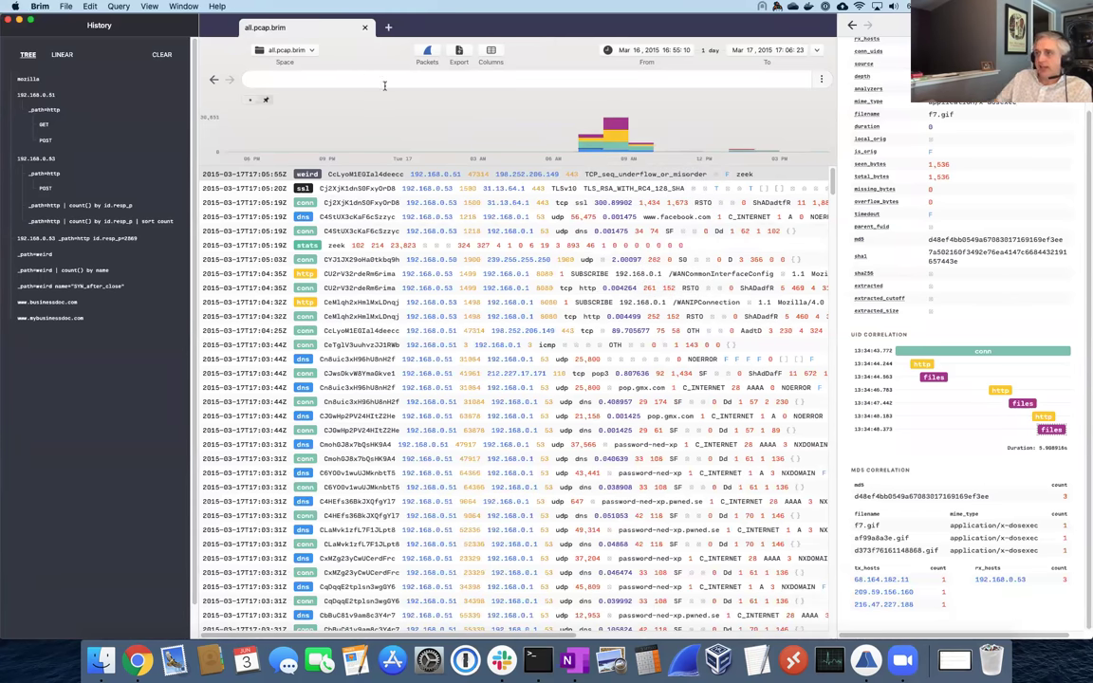
- Count the records in the selected time range by the http method field
right_click(600, 274)
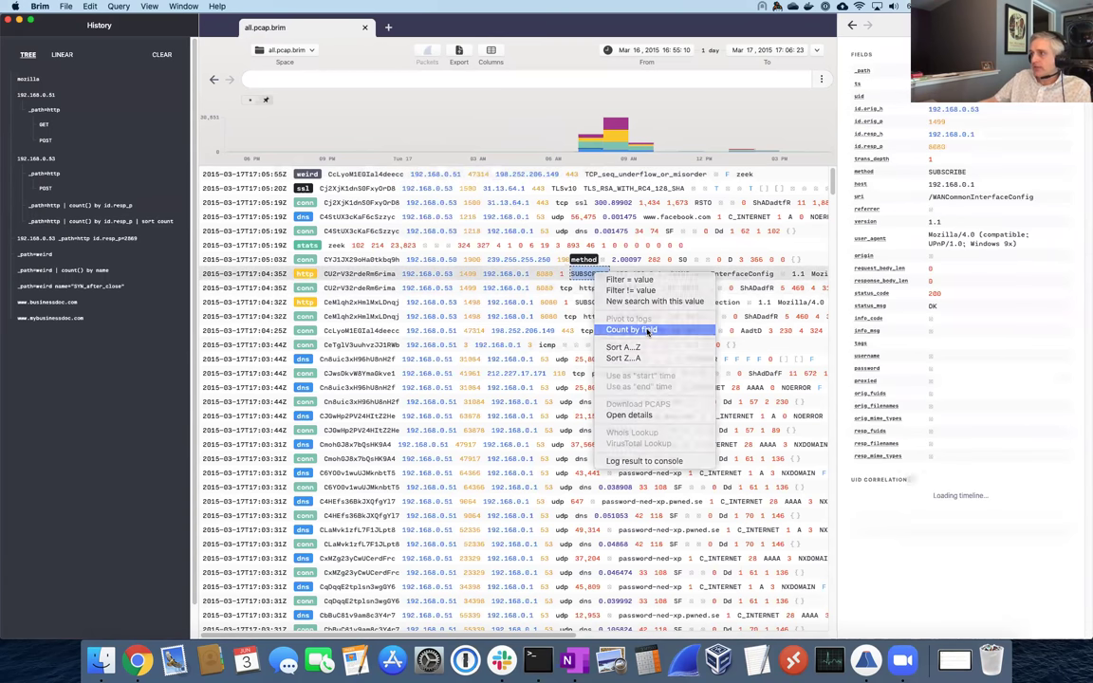
click(644, 330)
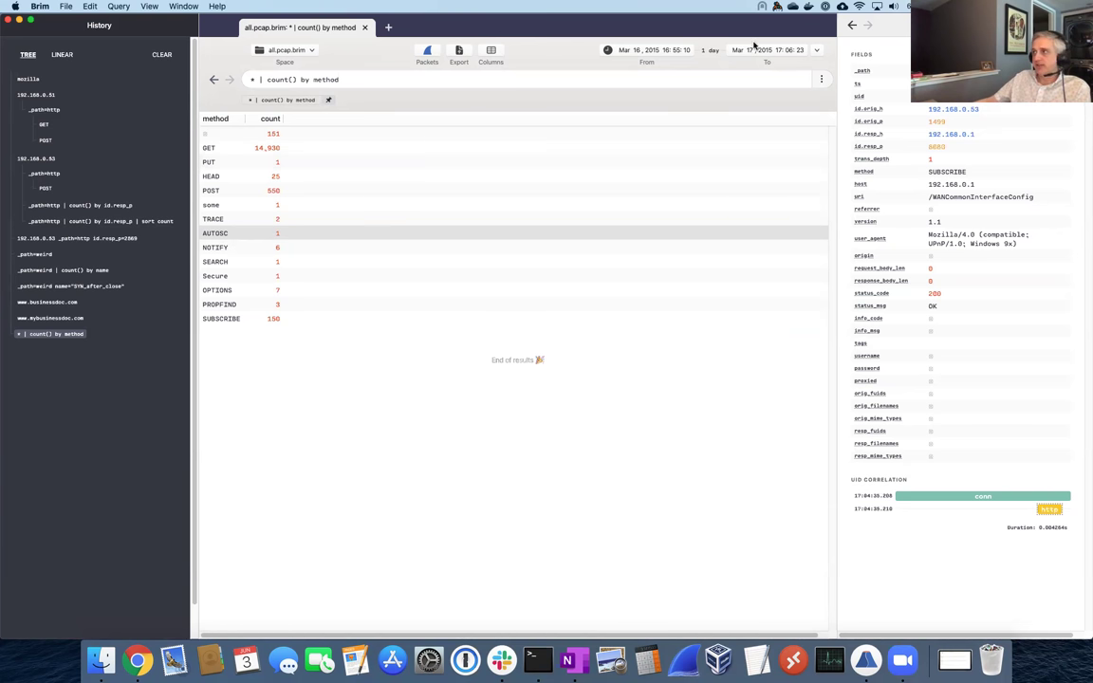
click(459, 59)
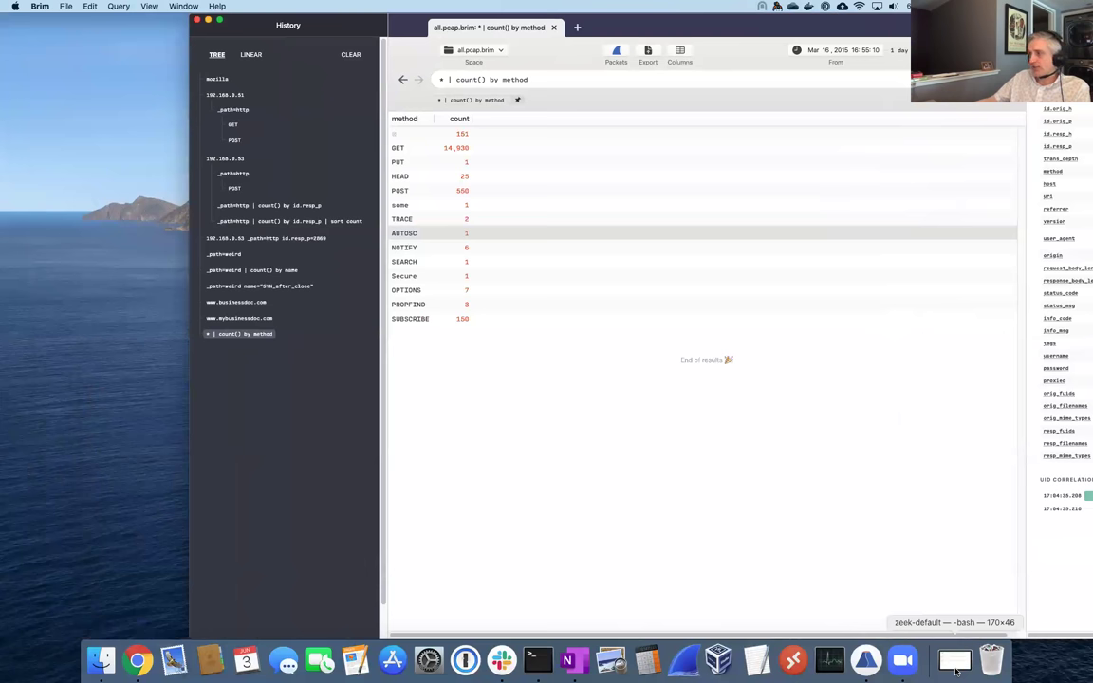
- Switch to Terminal, open a new window, and go to Brim's data spaces directory with the brimdata command
click(957, 662)
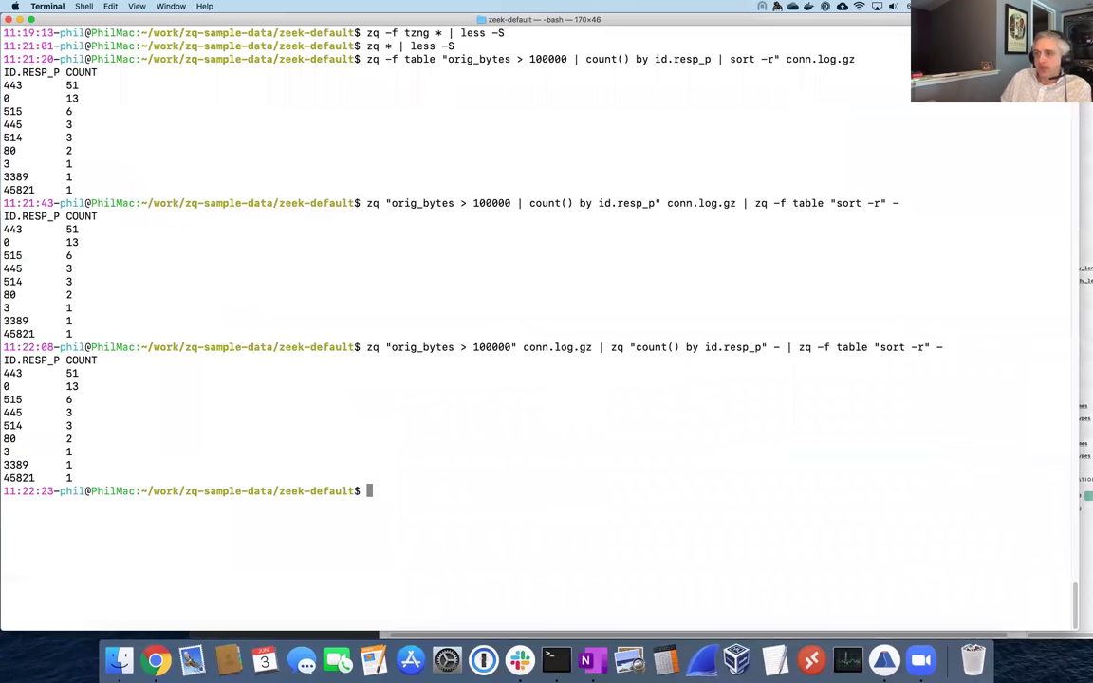
key(super+n)
text(brimdata)
key(Return)
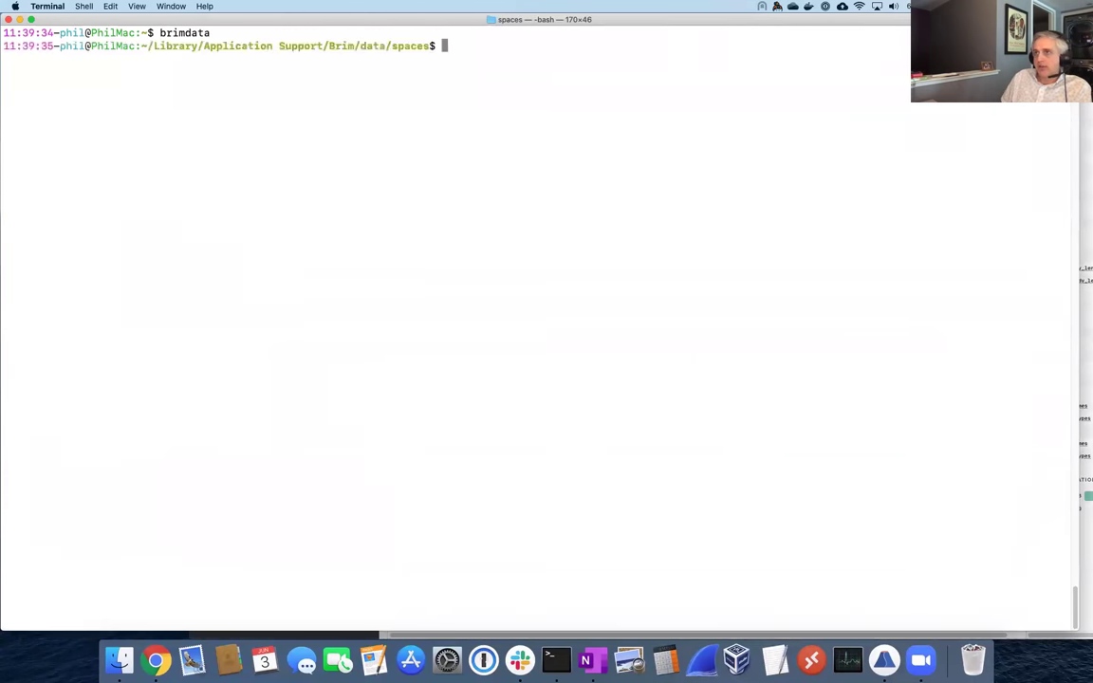
- Try to list the spaces directory with the command ls - al
text(ls - al)
key(Return)
key(Up)
key(Return)
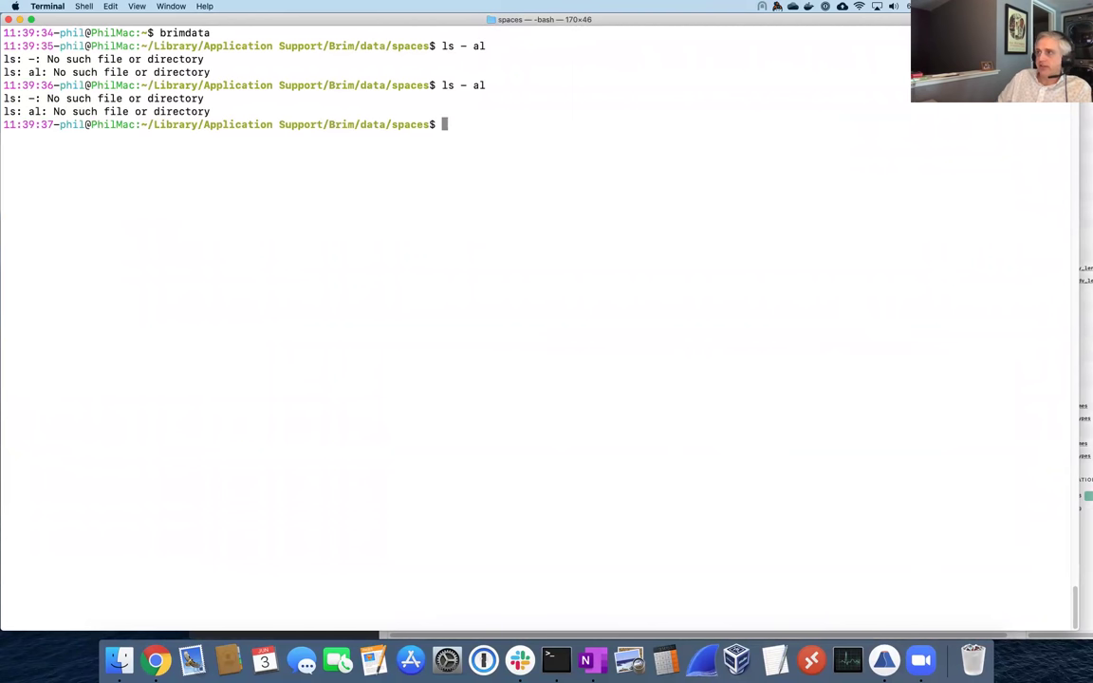
key(Up)
key(Return)
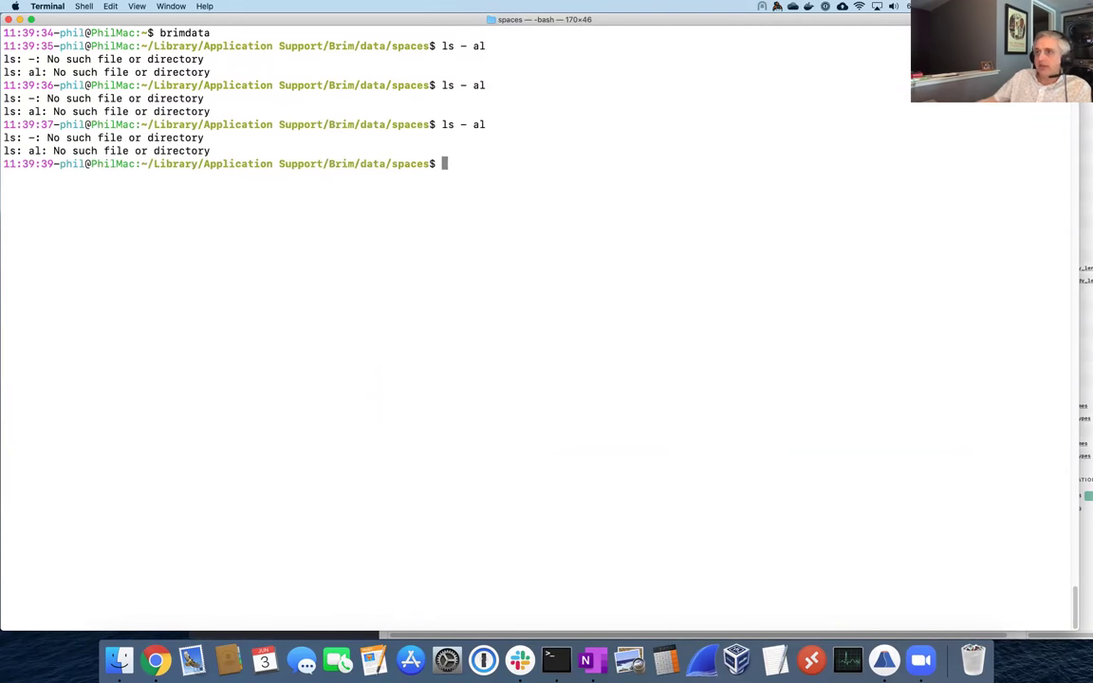
- List the spaces directory with ls -al and change into its sp_1coxzQoYINddsctLOTnWi5psPuA subdirectory
text(ls -al)
key(Return)
text(cd s)
key(Tab)
key(Return)
- List the space's files with ls -l and highlight packets.idx.json and all.zng in the listing
text(ls)
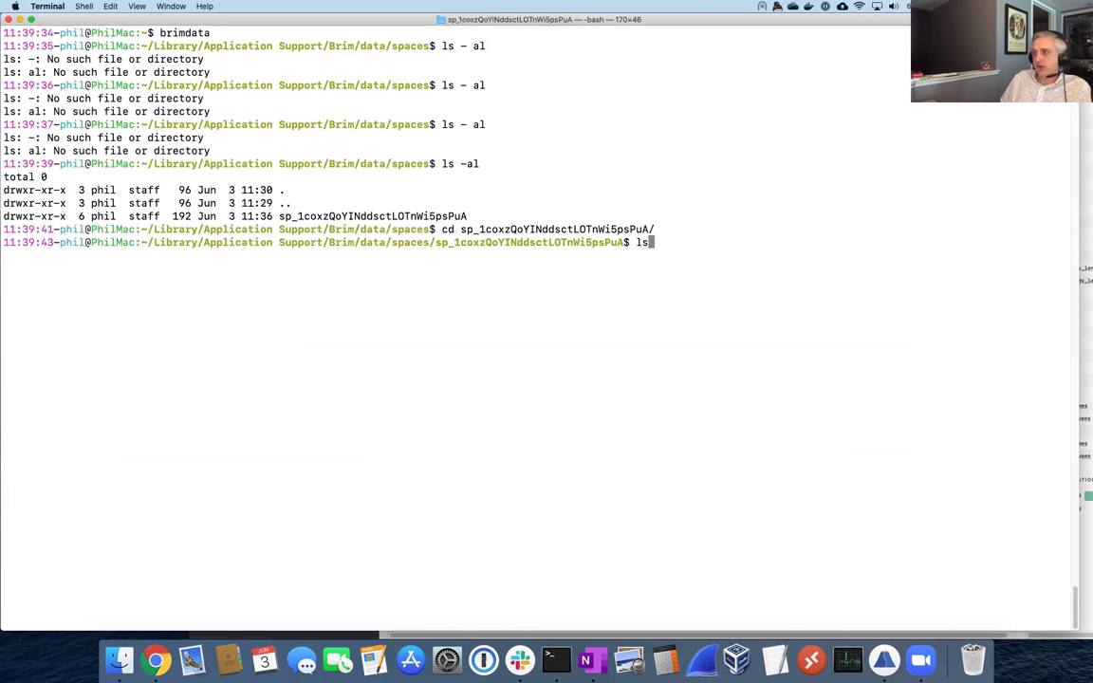
text( -l)
key(Return)
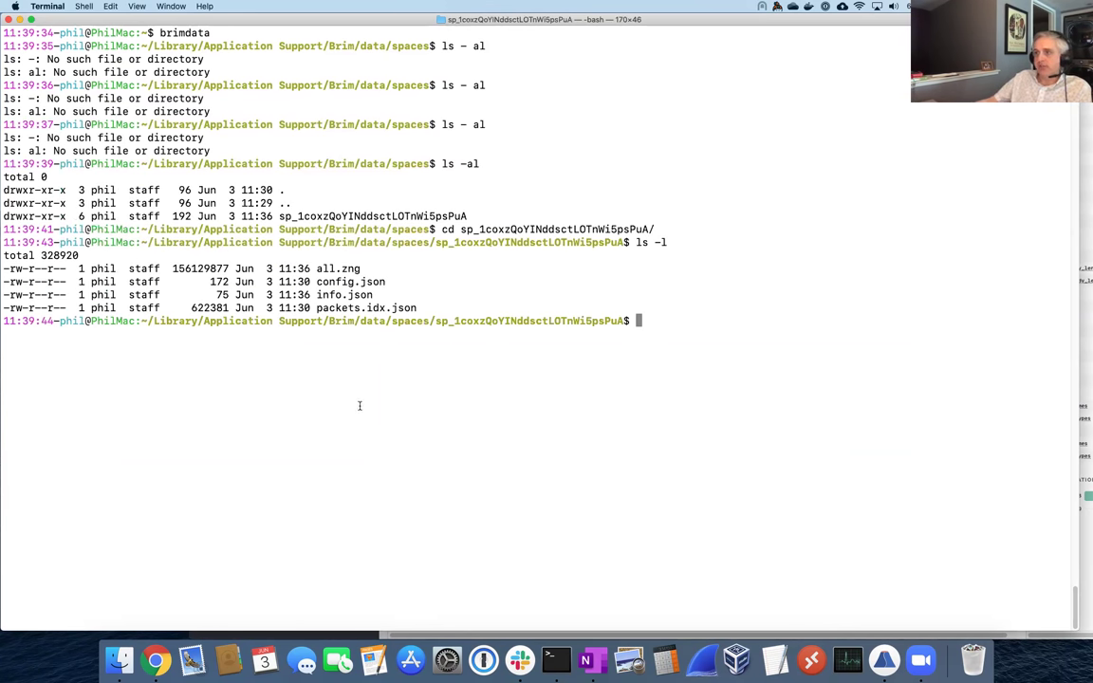
drag(336, 307, 361, 297)
double_click(336, 307)
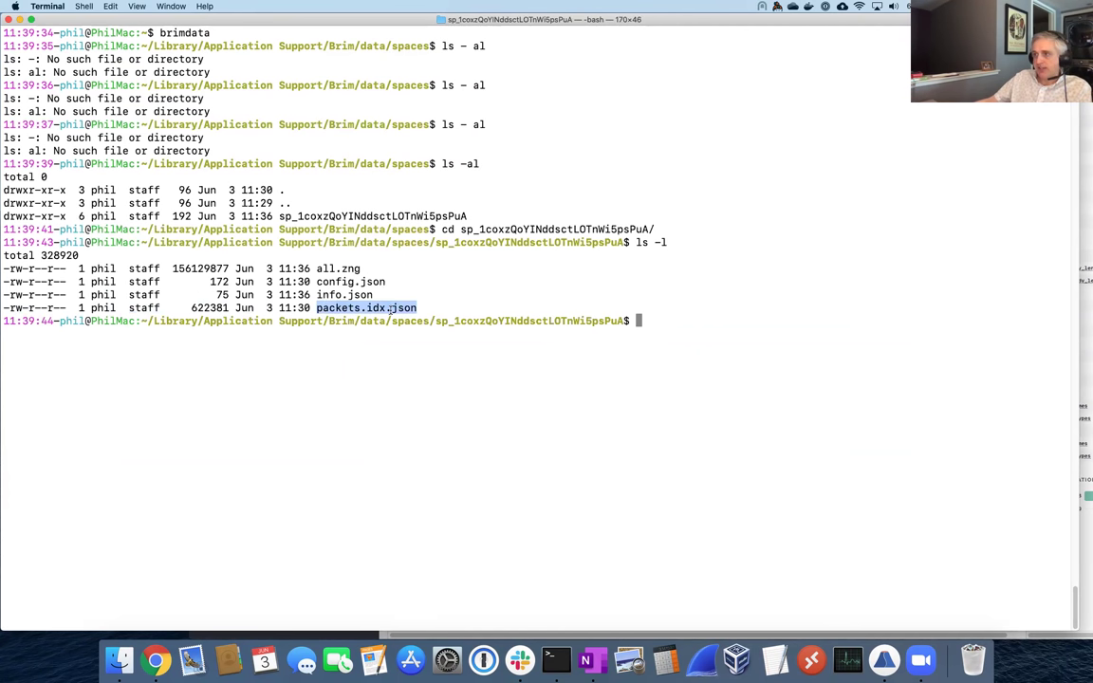
click(328, 280)
double_click(324, 269)
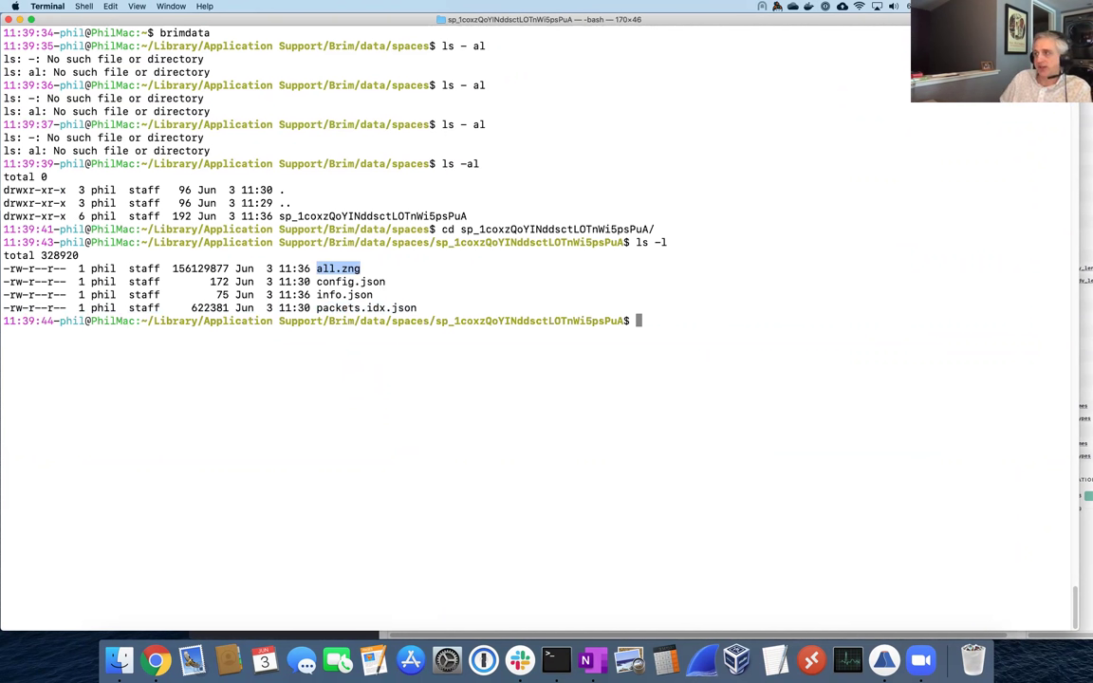
- View the log records with zq -t all.zng | less, examine the record type definitions, and quit the pager
text(zq -t all.zng |)
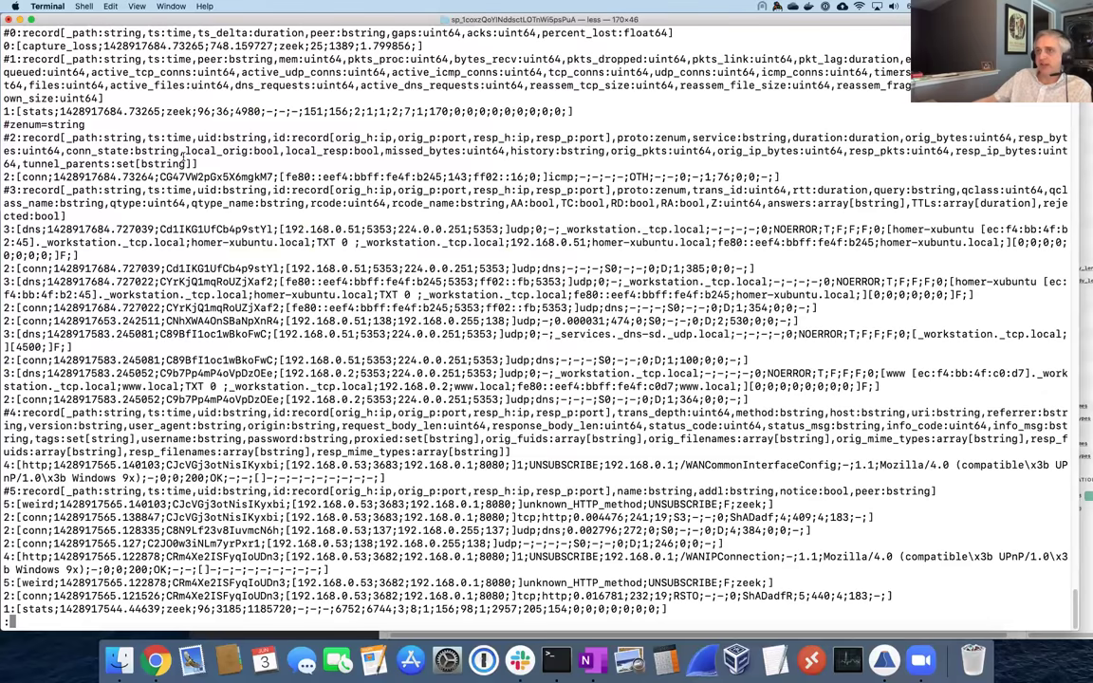
drag(3, 32, 821, 59)
click(158, 185)
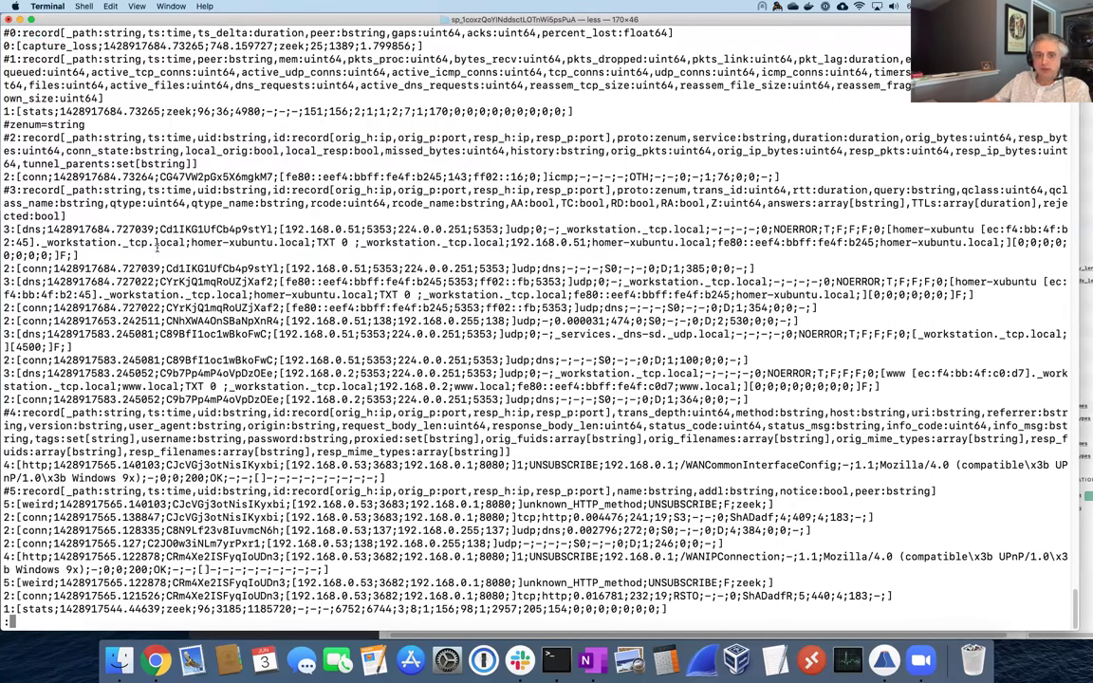
key(q)
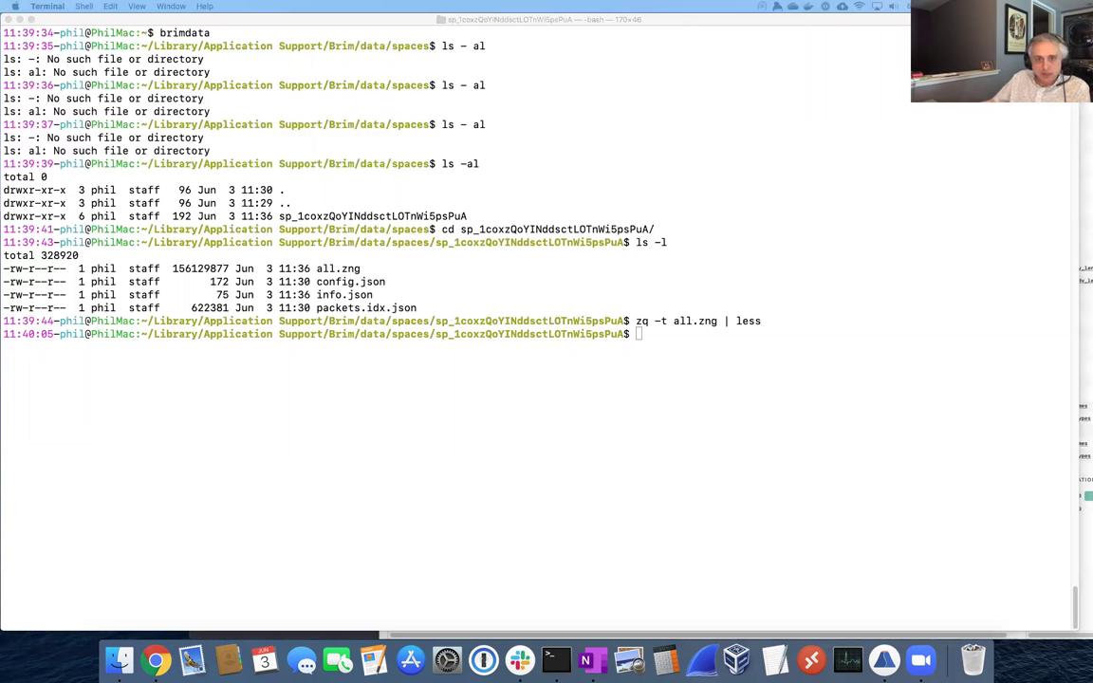
- Switch to the Zeek From Home 2020-06-01 presentation in Chrome
key(super+Tab)
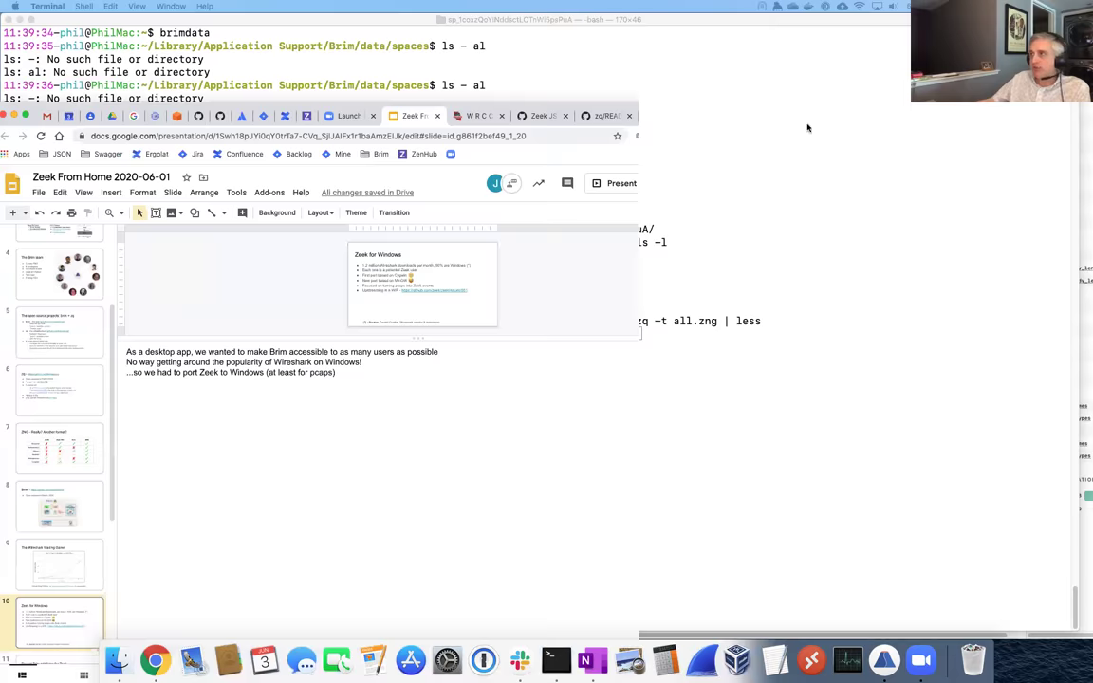